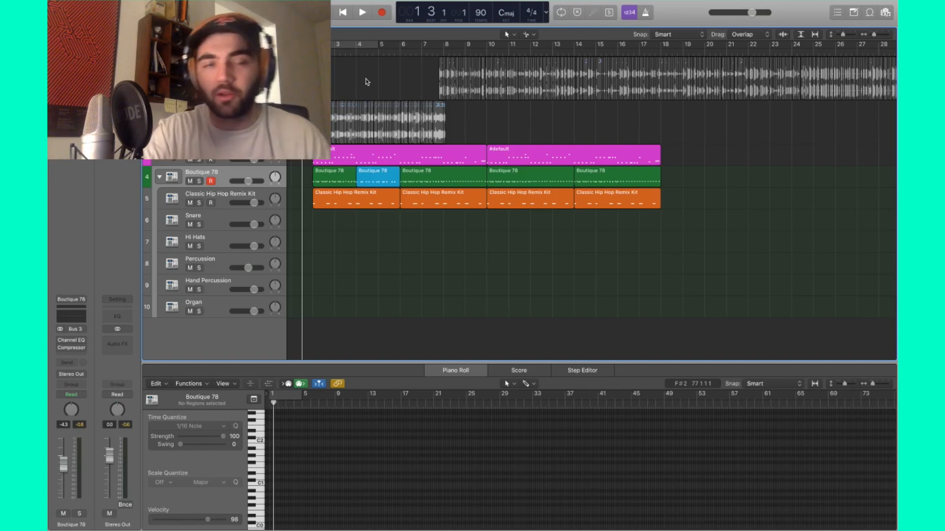
Step: Play back the full beat through the opening bars and stop the playback
key("space")
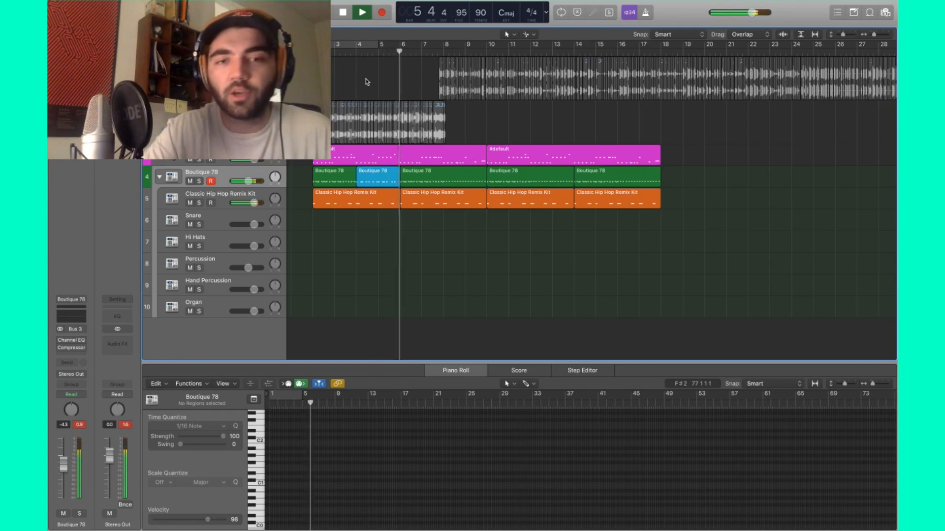
key("space")
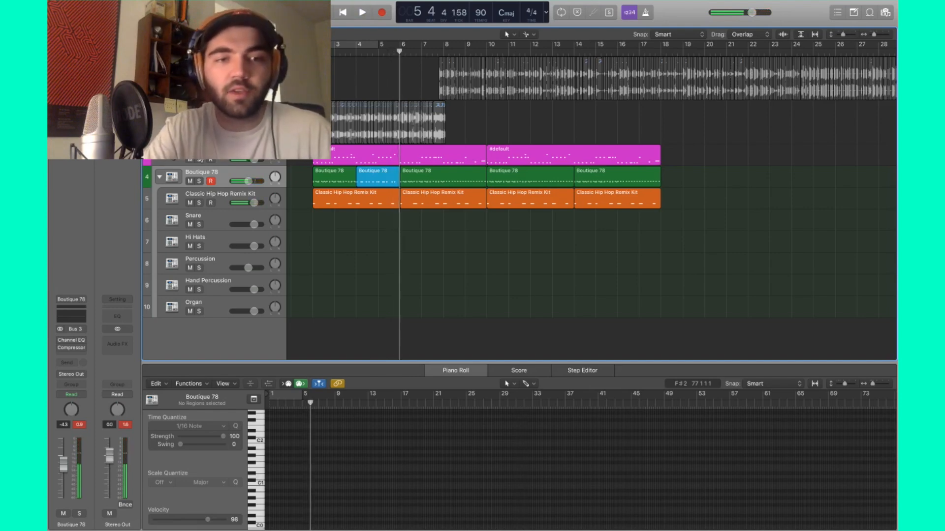
Step: Solo the track with the pink #default regions and play it on its own from the start of its first region
left_click(199, 160)
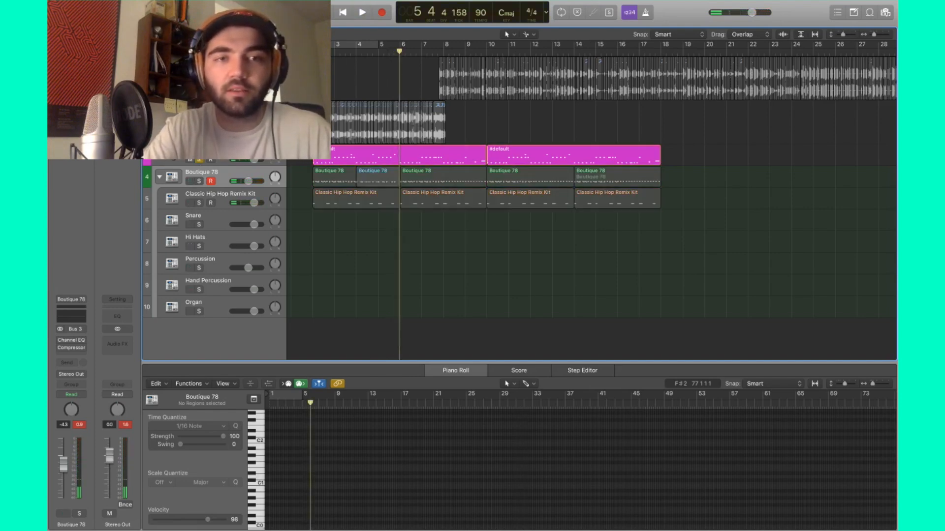
key("Return")
left_click_drag(313, 52, 308, 52)
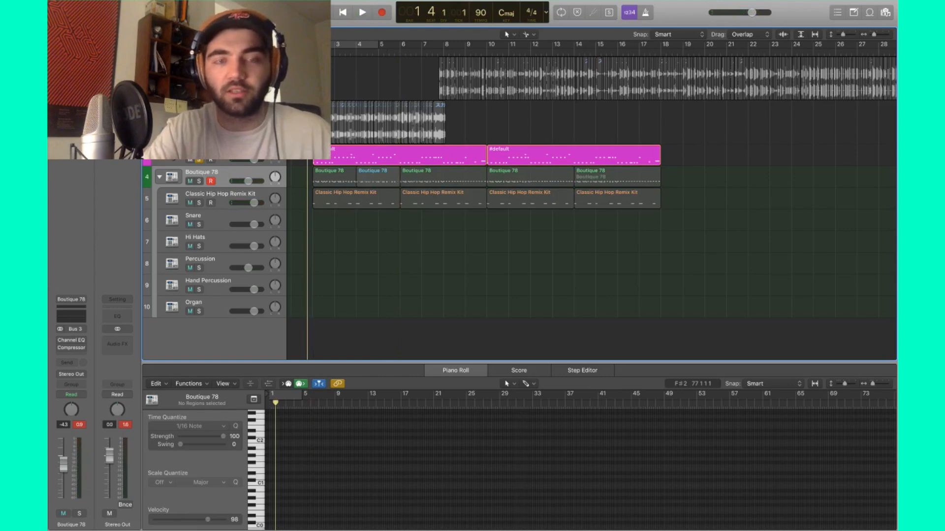
key("space")
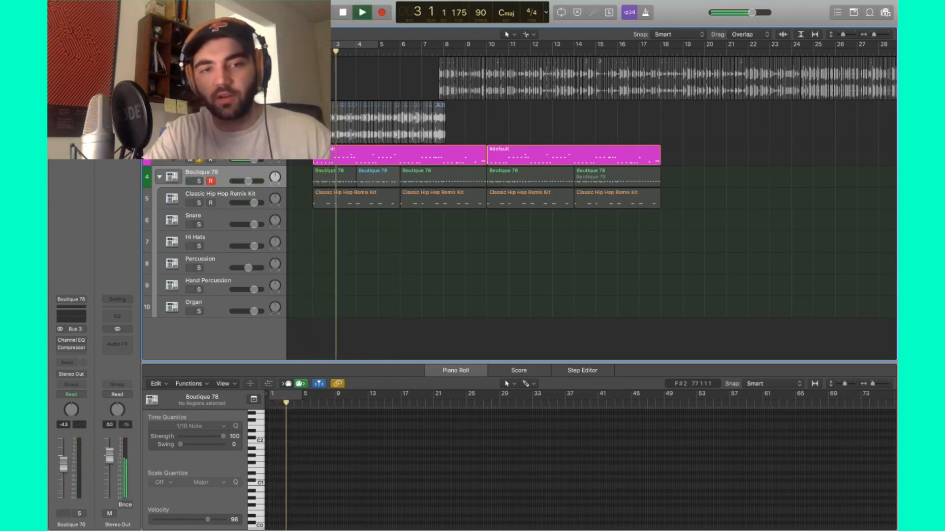
key("space")
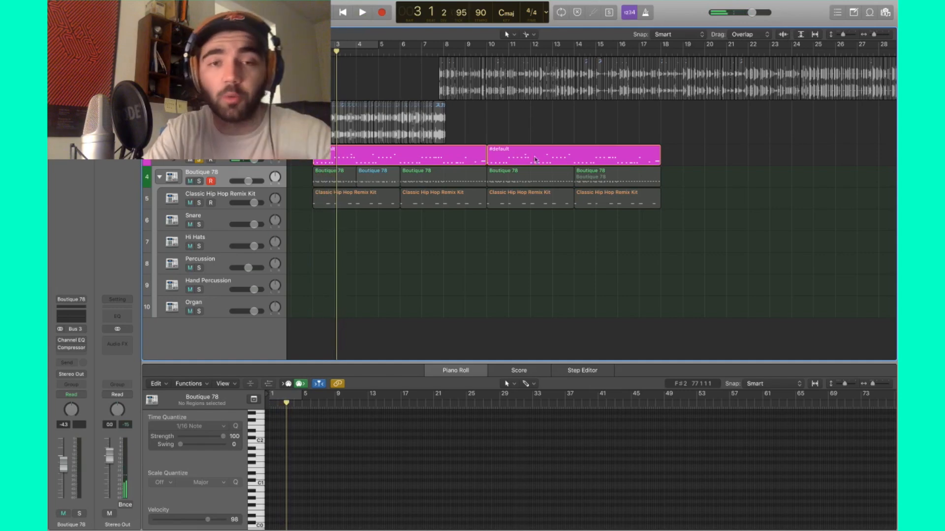
Step: Switch to Chrome, open the WhoSampled website and search it for "j cole"
key("ctrl+Left")
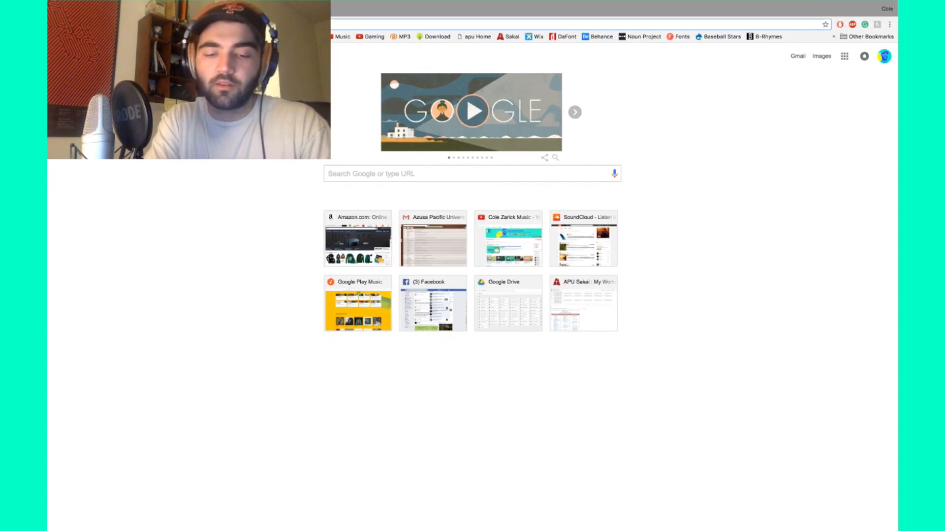
type("who")
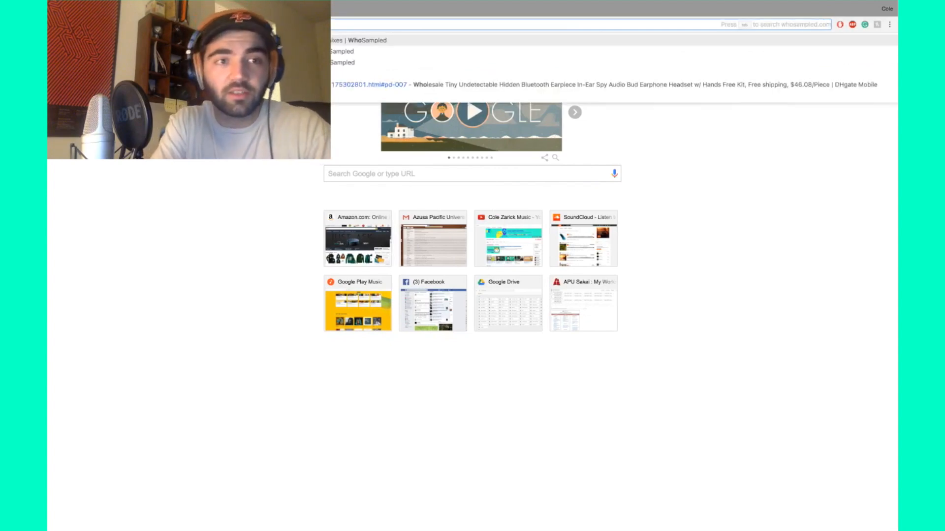
key("Return")
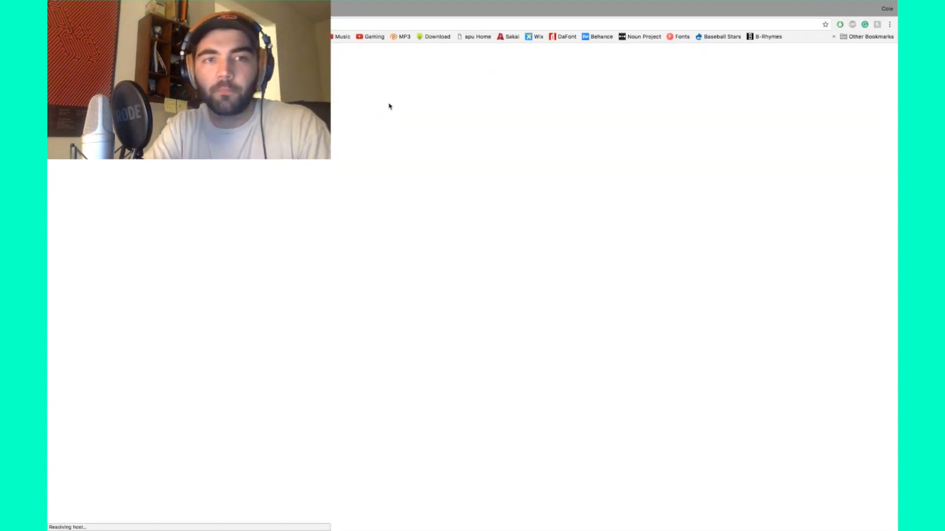
type("j")
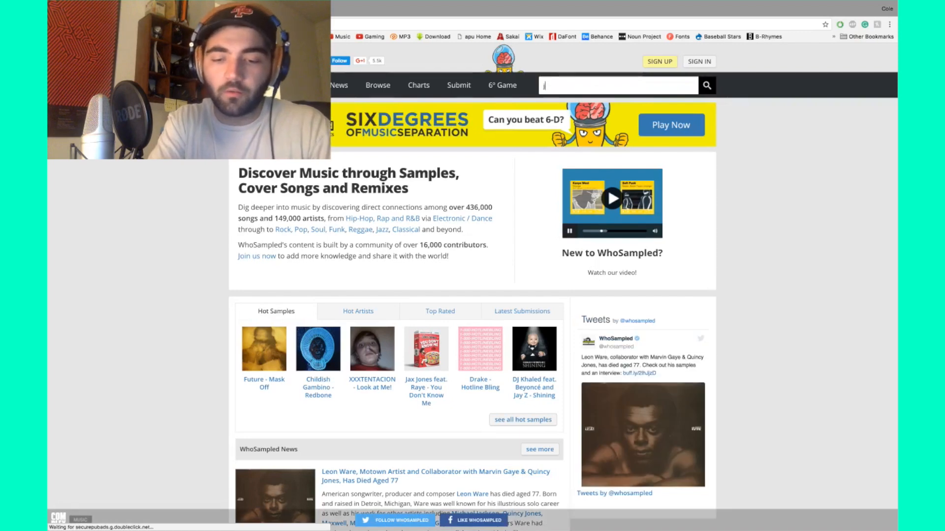
type(" cole")
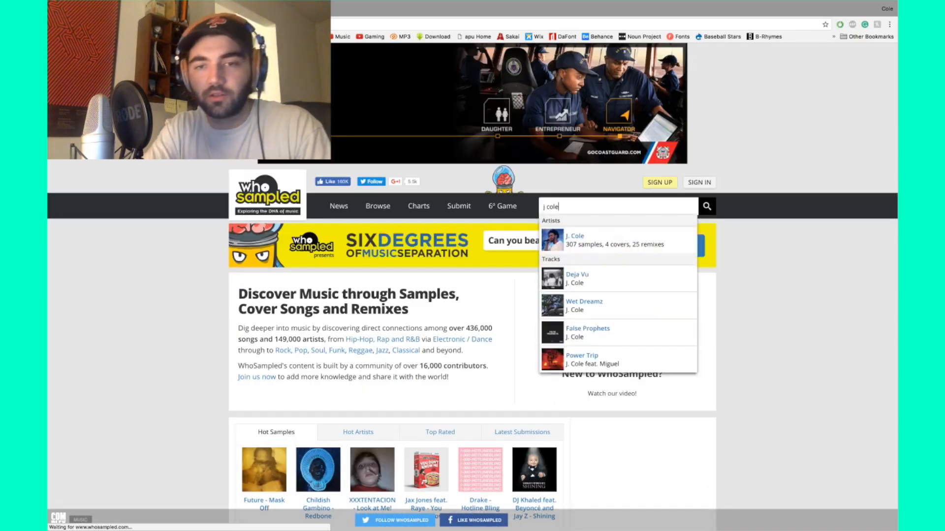
key("Return")
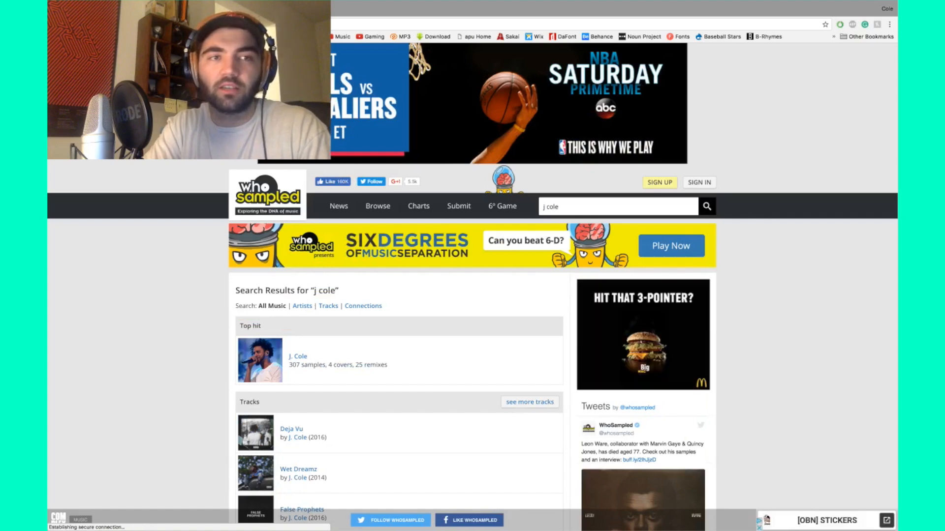
Step: Search Google for "j cole january 28 who sample" and examine the WhoSampled page on the Hi-Fi Set "Sky Restaurant" sample
key("ctrl+t")
type("j")
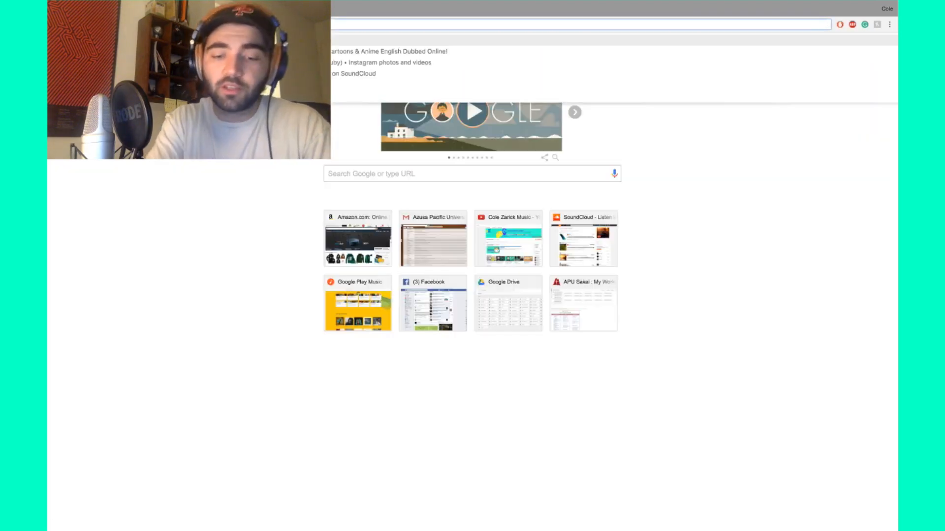
type(" cole")
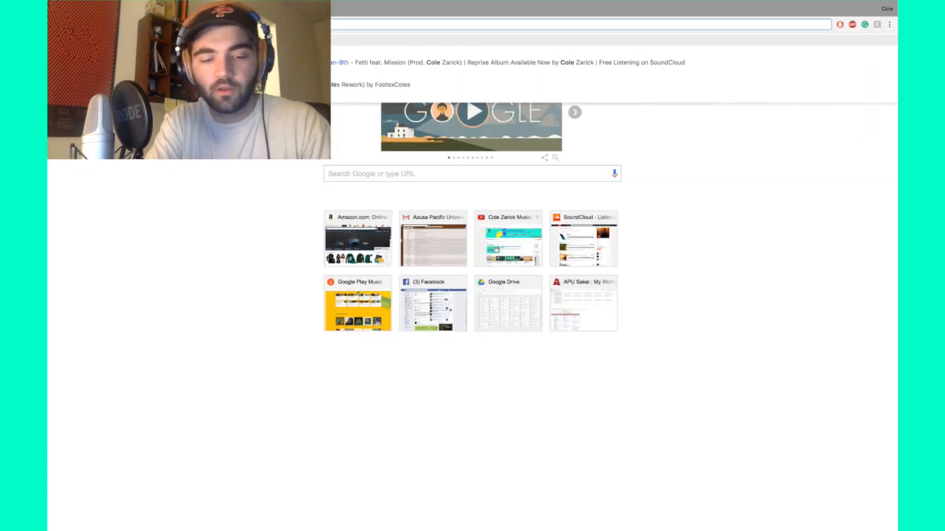
type(" d")
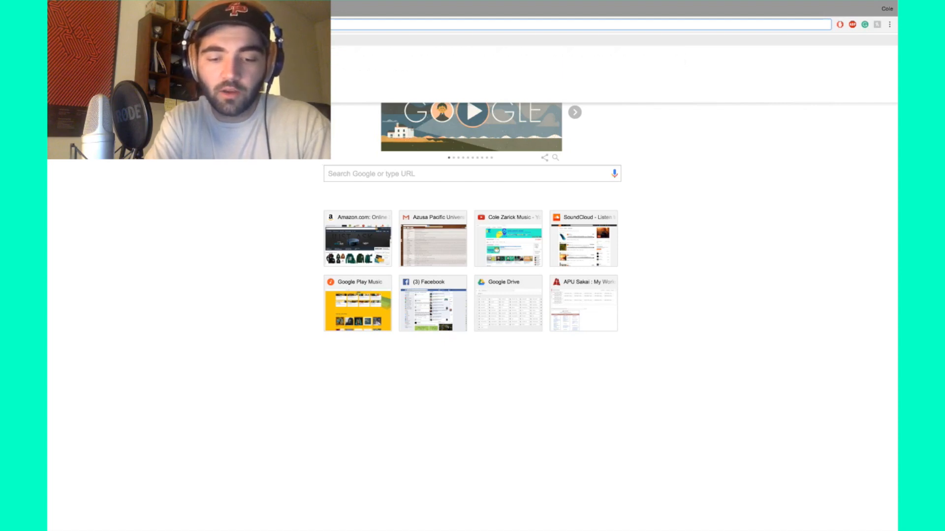
type("who sample")
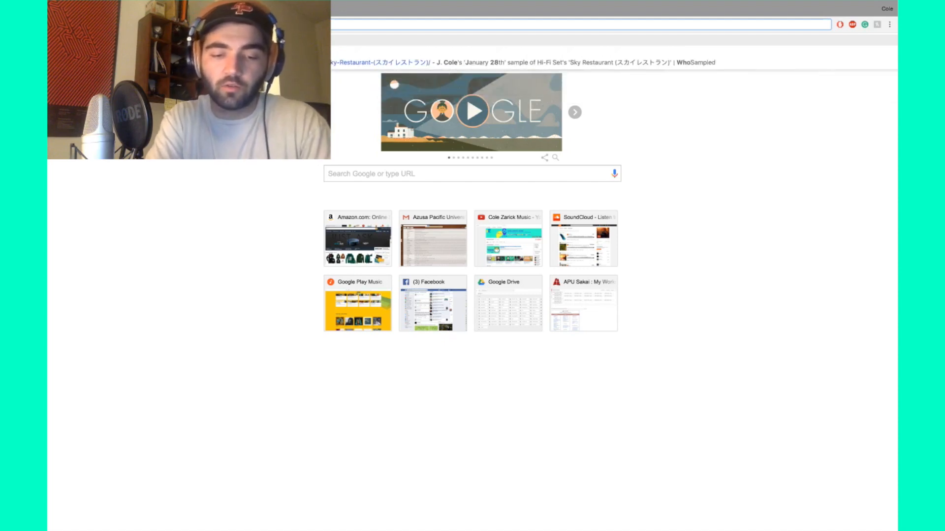
key("Return")
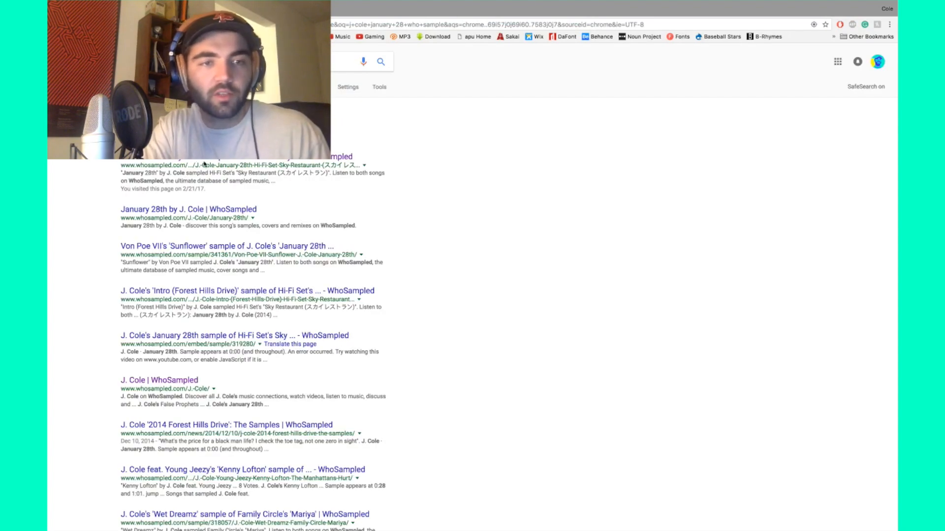
left_click(205, 163)
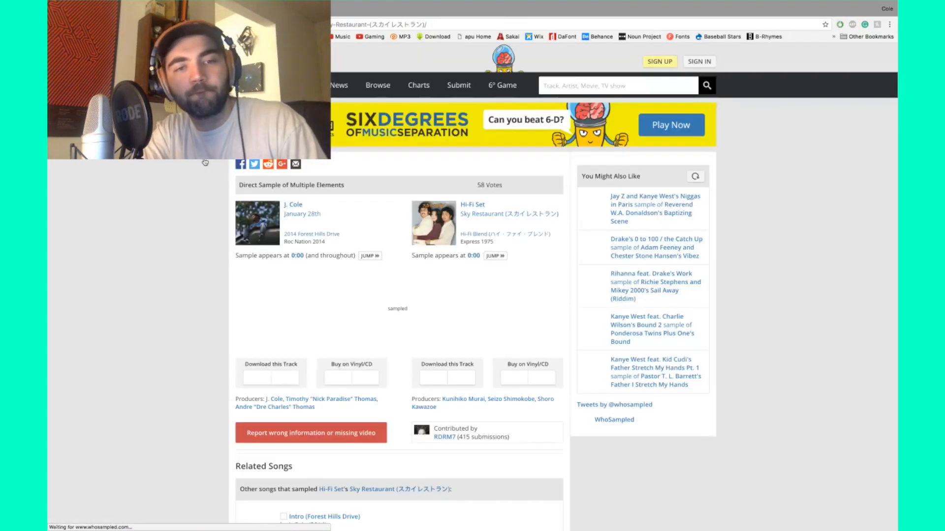
scroll(467, 227, "up", 5)
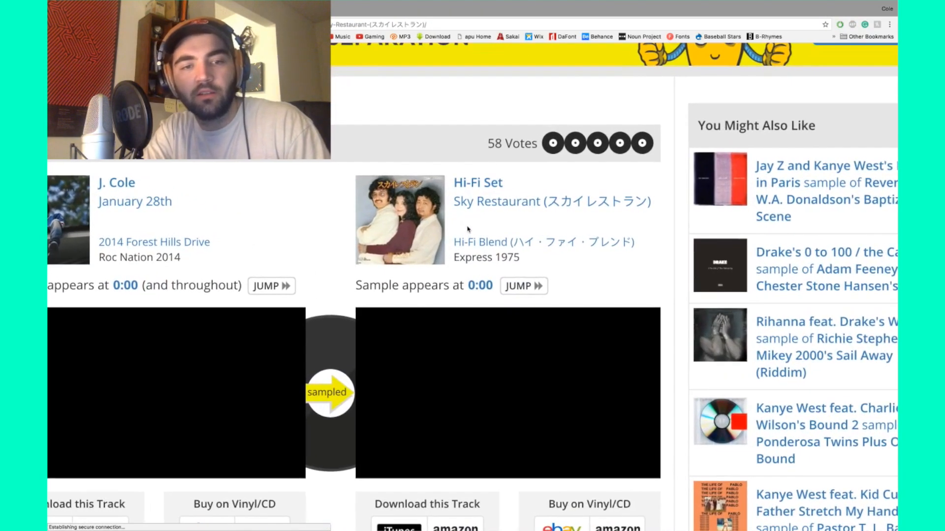
scroll(468, 229, "down", 2)
scroll(467, 229, "left", 1)
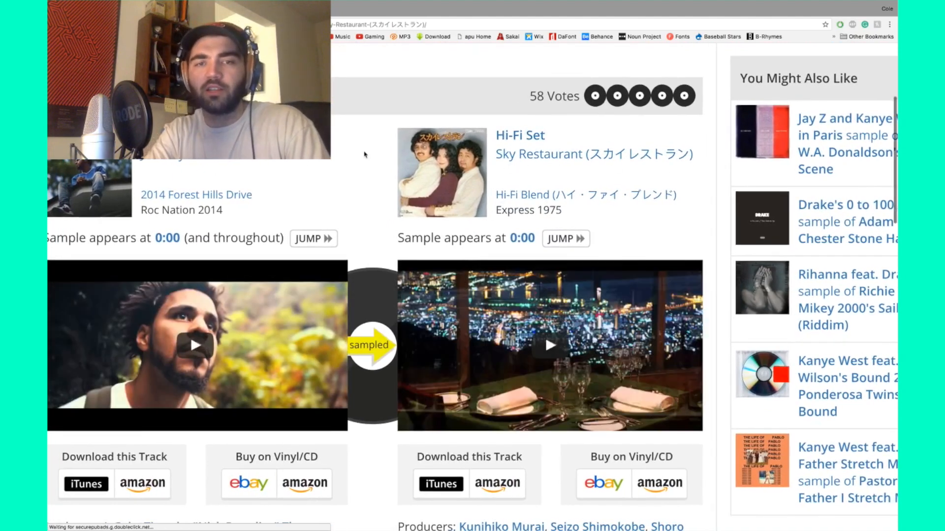
scroll(360, 158, "up", 3)
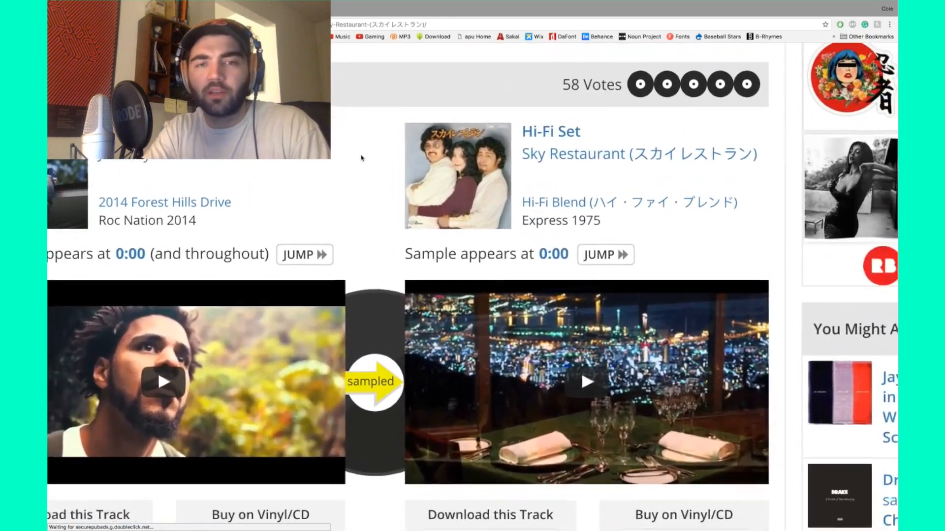
scroll(361, 158, "down", 5)
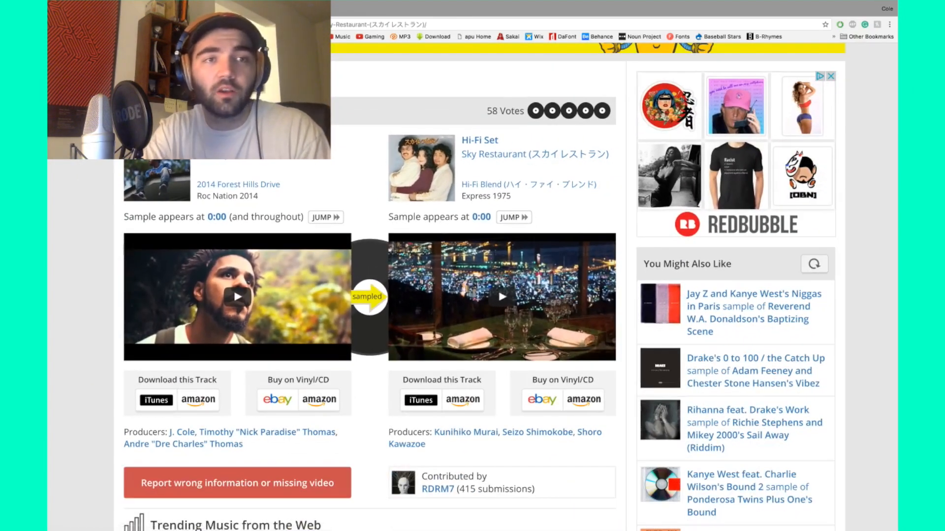
Step: Open the bookmarked convert2mp3.net video converter site in a new browser tab
key("super+t")
left_click(403, 37)
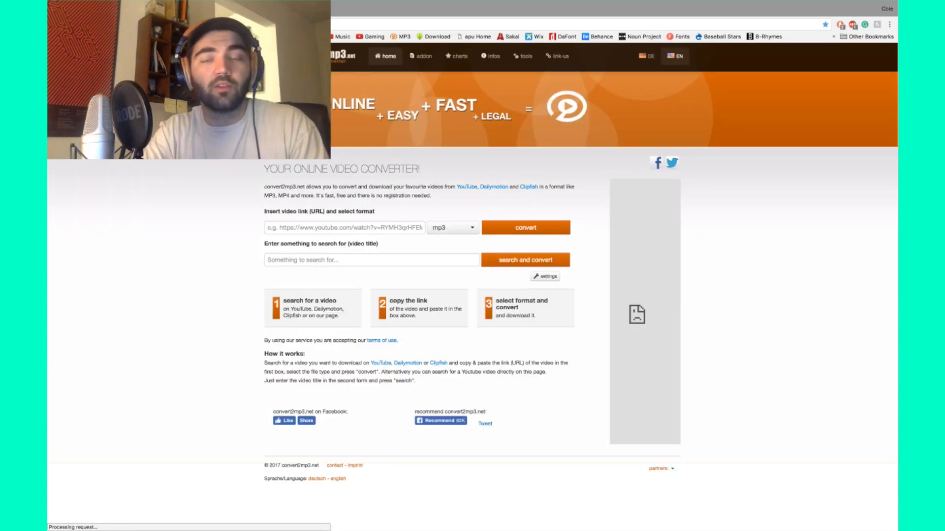
left_click(186, 8)
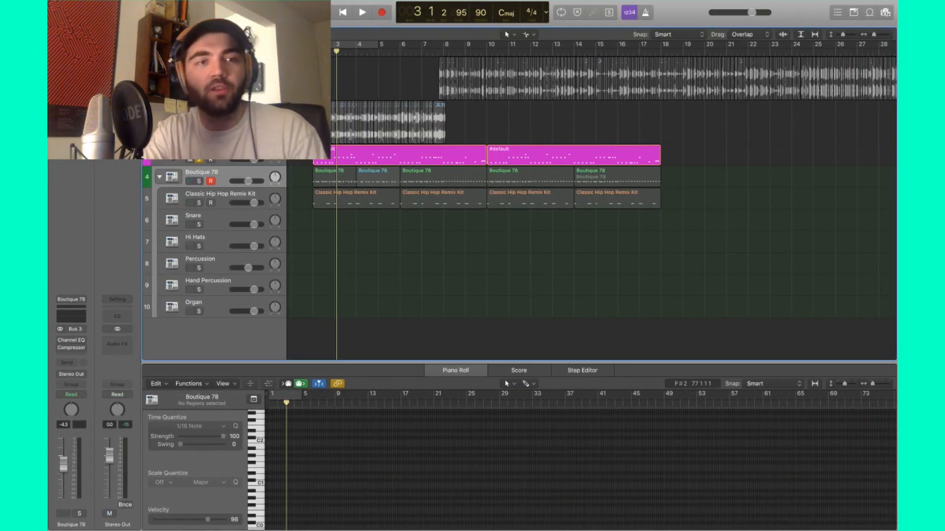
Step: Switch to Logic Pro, create a new project and place the downloaded スカイレストラン audio file on a track starting at bar 2
left_click(118, 5)
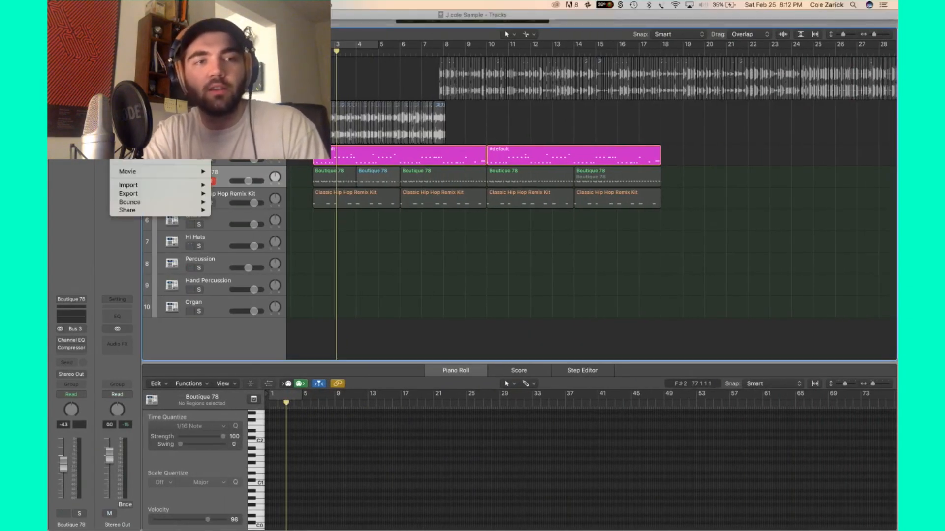
left_click(125, 16)
key("Return")
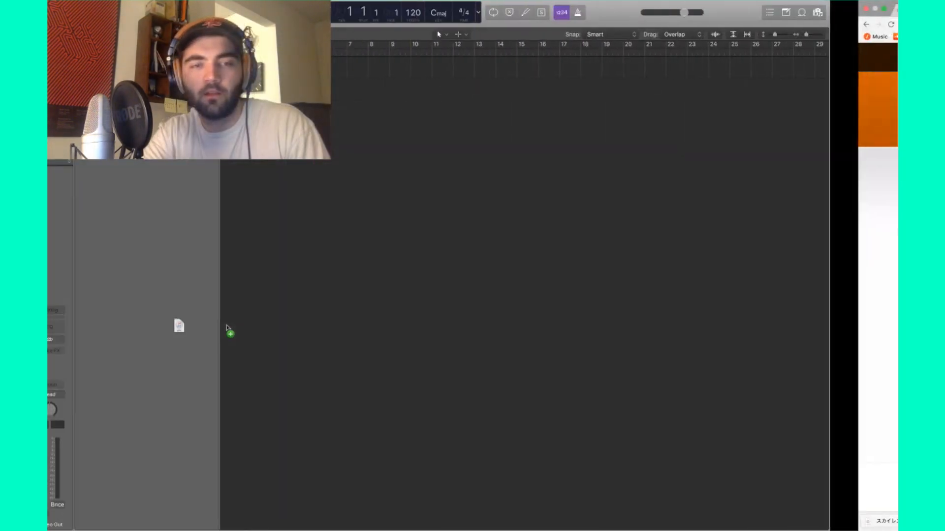
left_click_drag(360, 70, 310, 68)
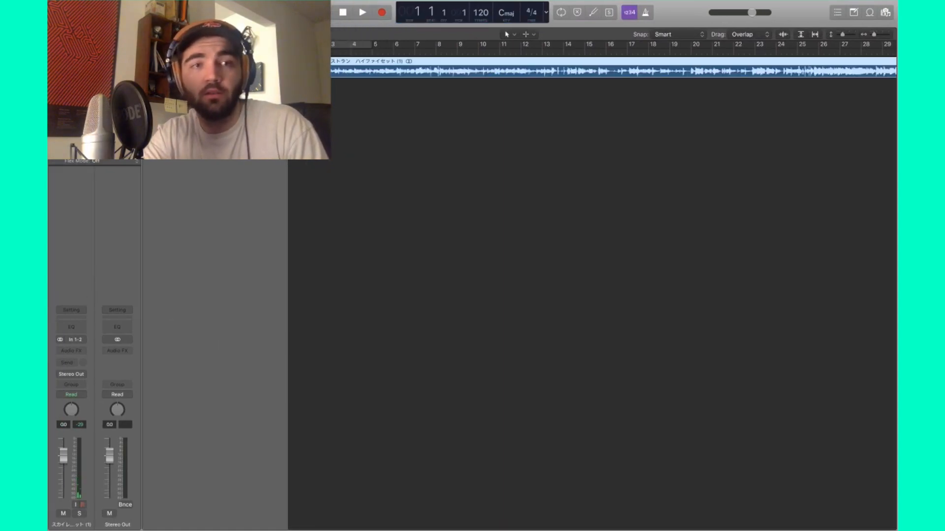
left_click(378, 143)
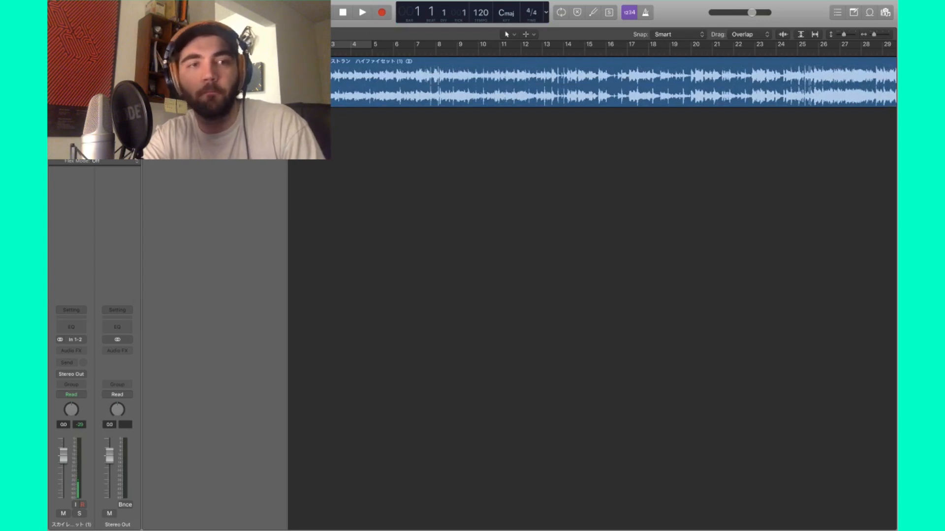
Step: Add one software instrument track with the default patch and hide the Library
left_click(152, 48)
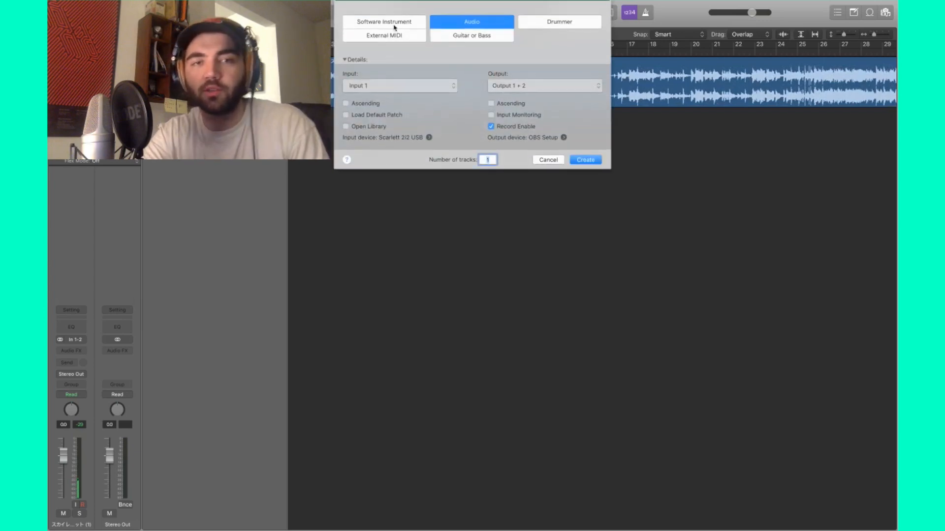
left_click(394, 24)
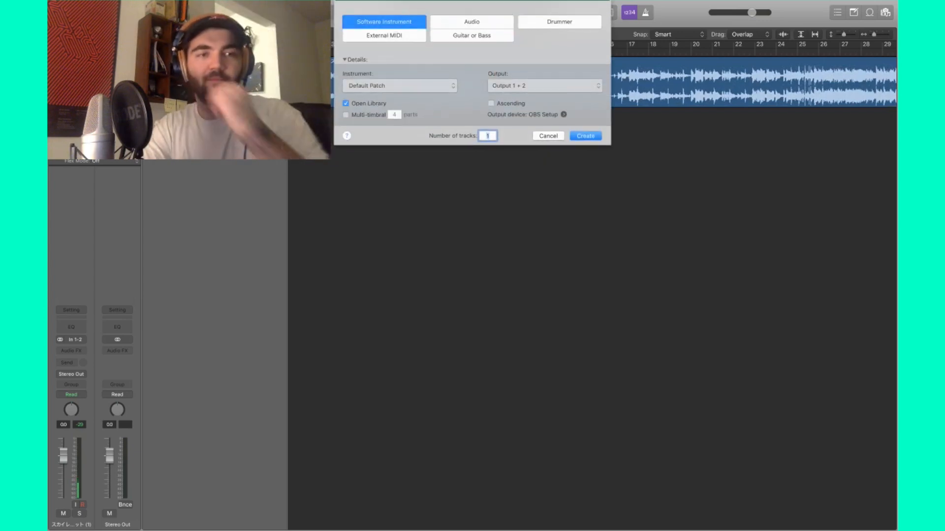
key("Return")
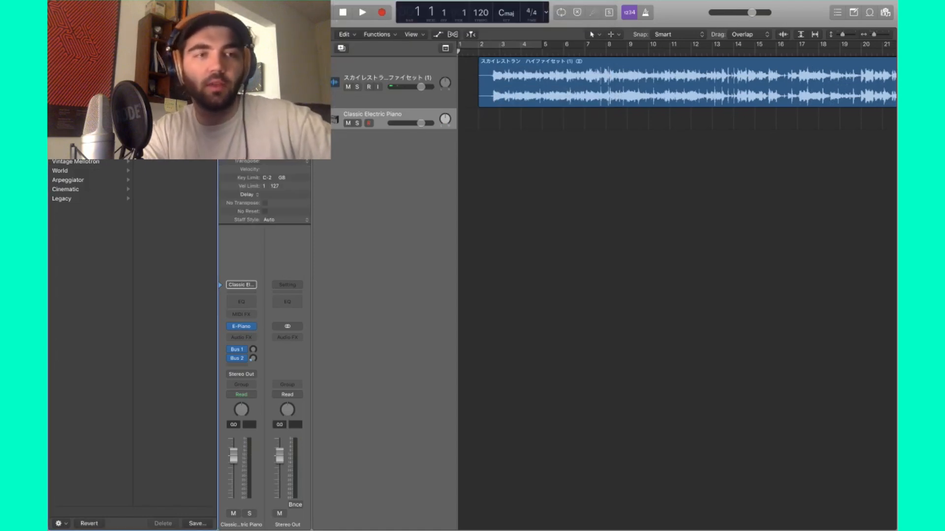
key("y")
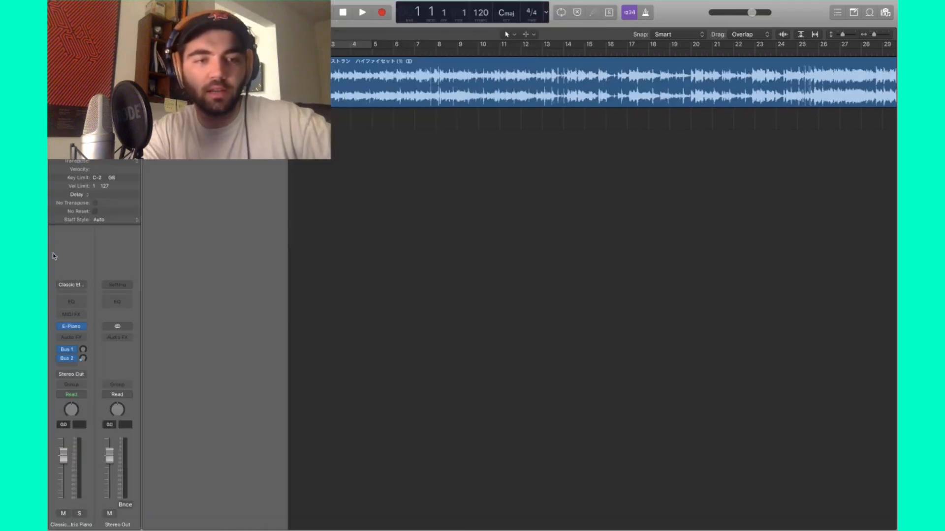
Step: Replace the new track's Vintage Electric Piano instrument with the EXS24 sampler and shrink its plug-in window to 116%
left_click(80, 326)
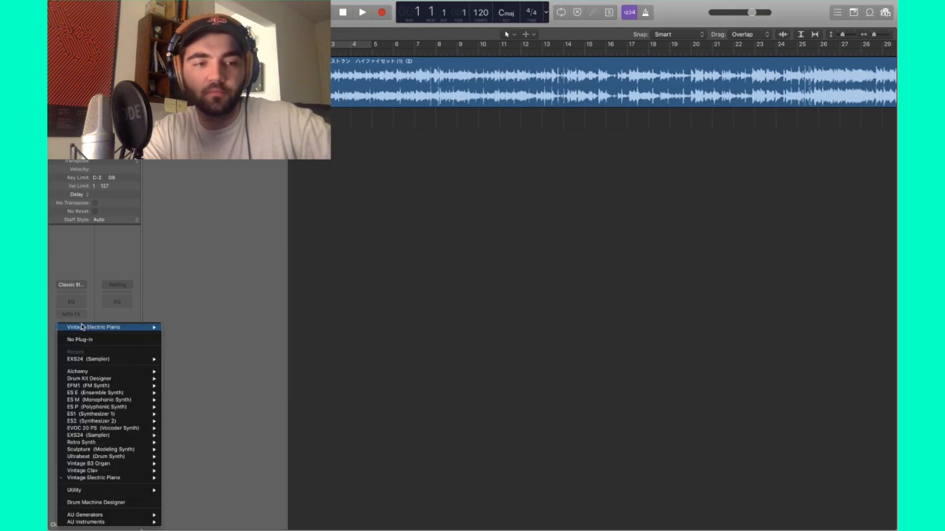
left_click(95, 363)
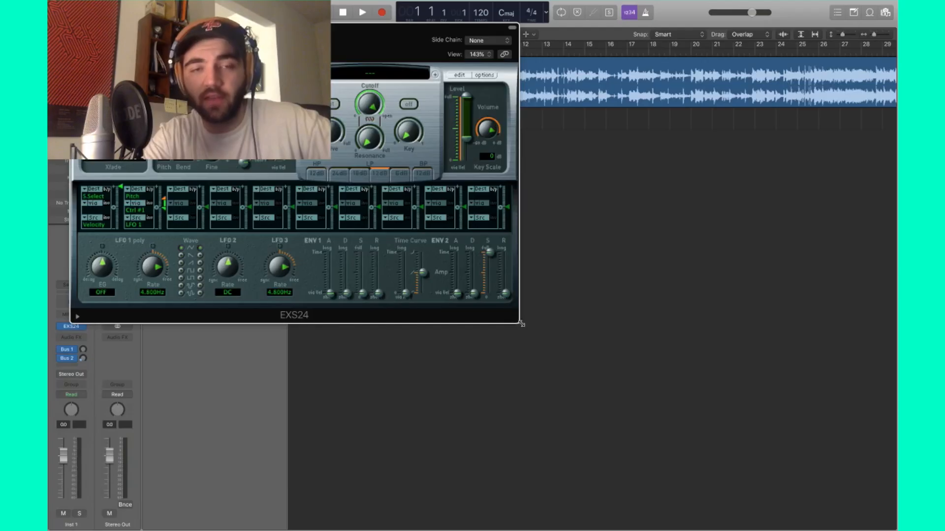
left_click_drag(518, 322, 500, 353)
left_click_drag(503, 312, 433, 263)
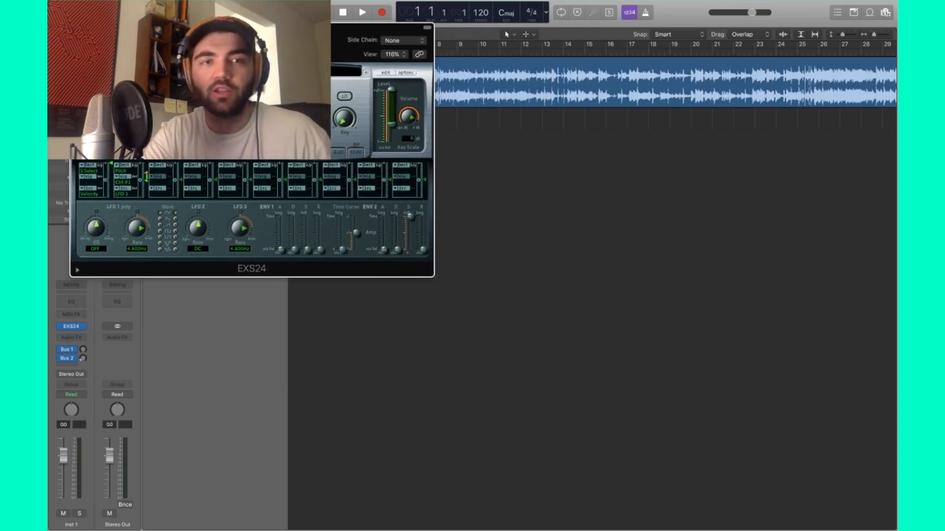
Step: Move the EXS24 window clear of the tracks, enlarge the track height and slice the スカイレストラン region at its transient markers
left_click_drag(287, 37, 350, 391)
left_click(397, 254)
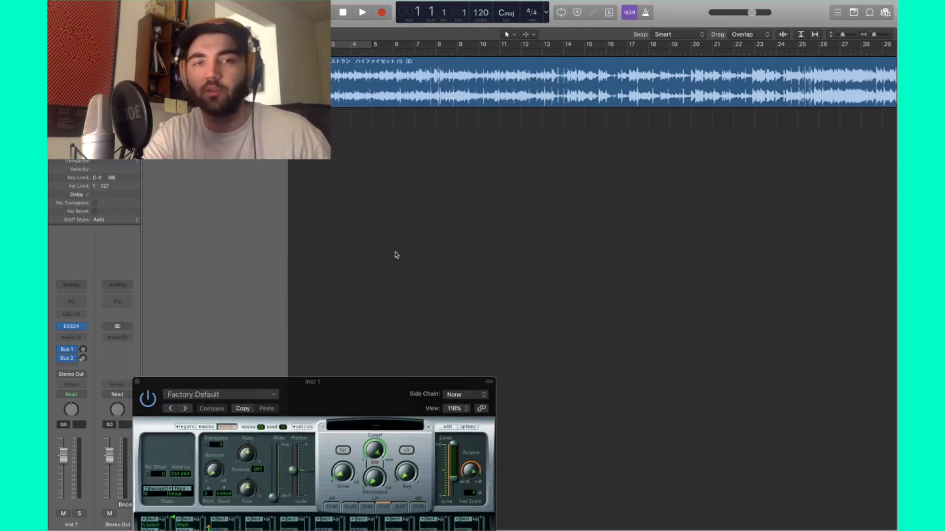
left_click(366, 97)
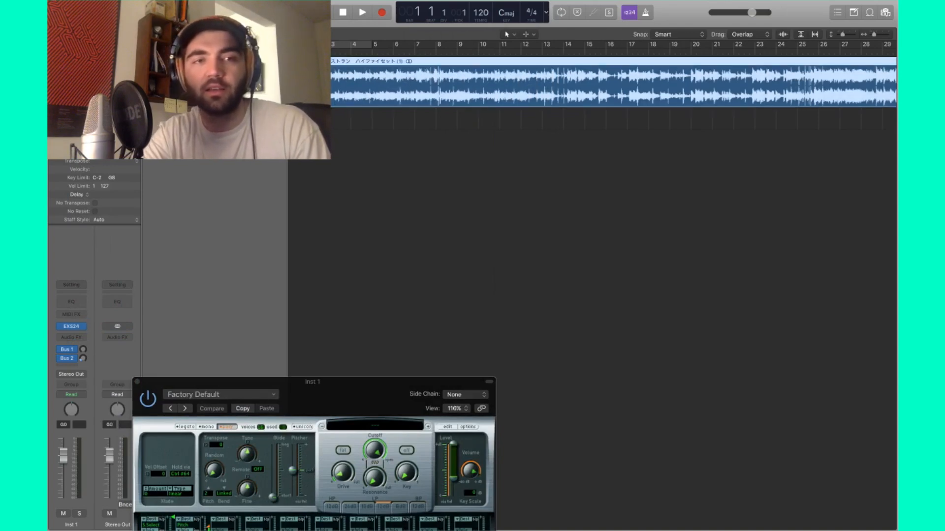
key("super+Down")
key("super+Down")
right_click(410, 93)
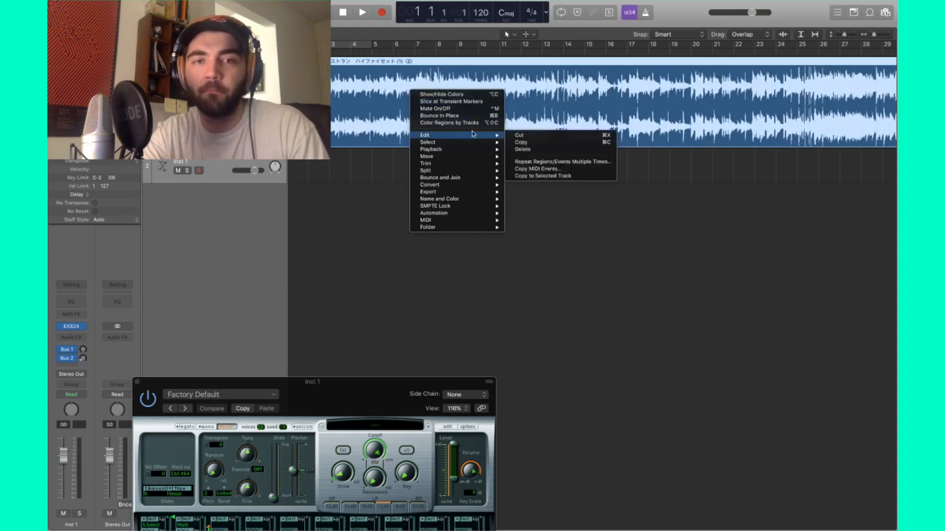
left_click(457, 102)
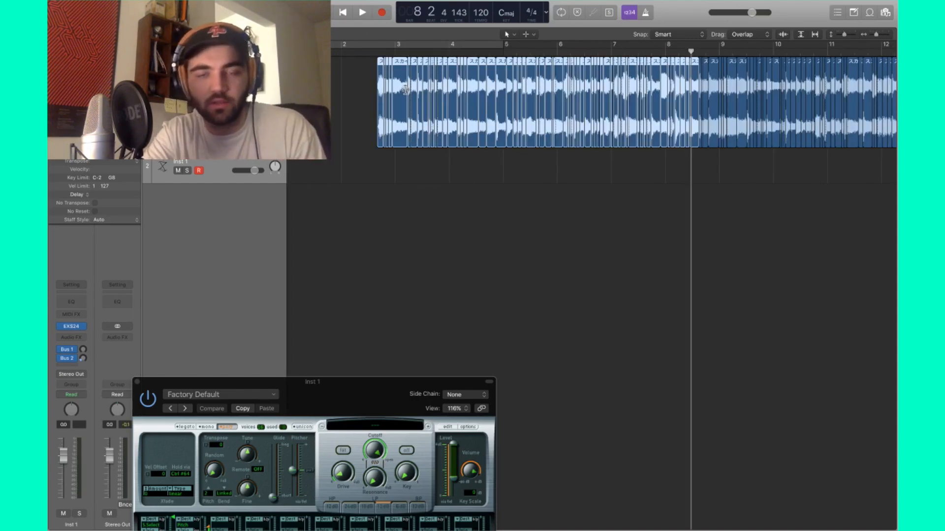
Step: Select the slices from the first one up to about bar 8 and lengthen them all together
left_click_drag(405, 90, 494, 97)
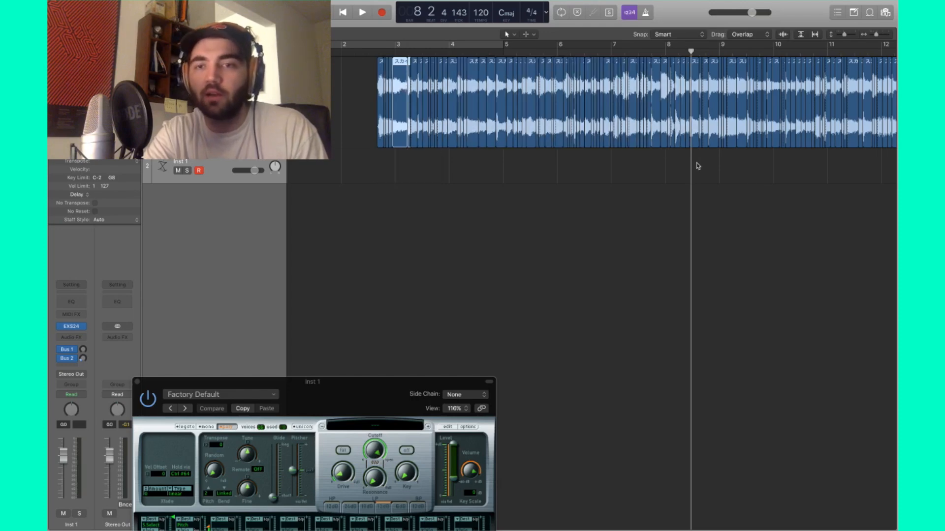
left_click_drag(697, 159, 425, 102)
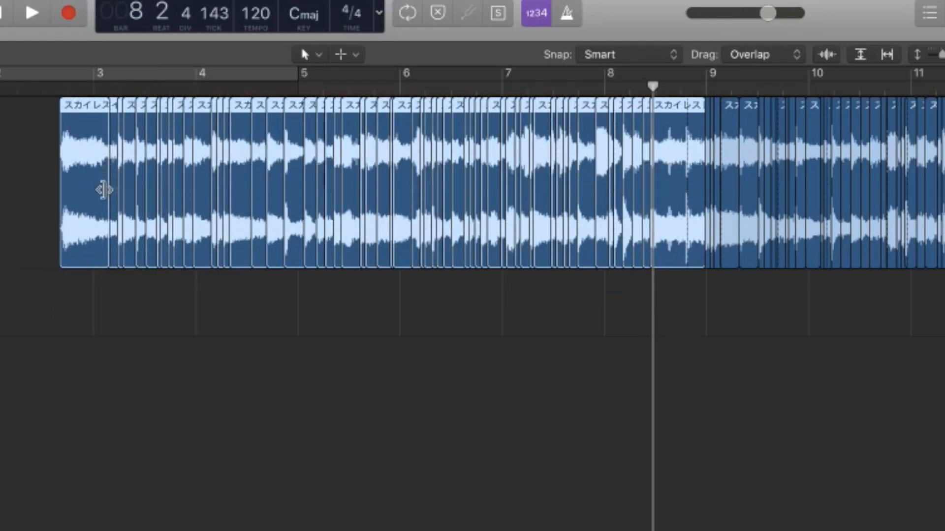
left_click_drag(104, 189, 134, 200)
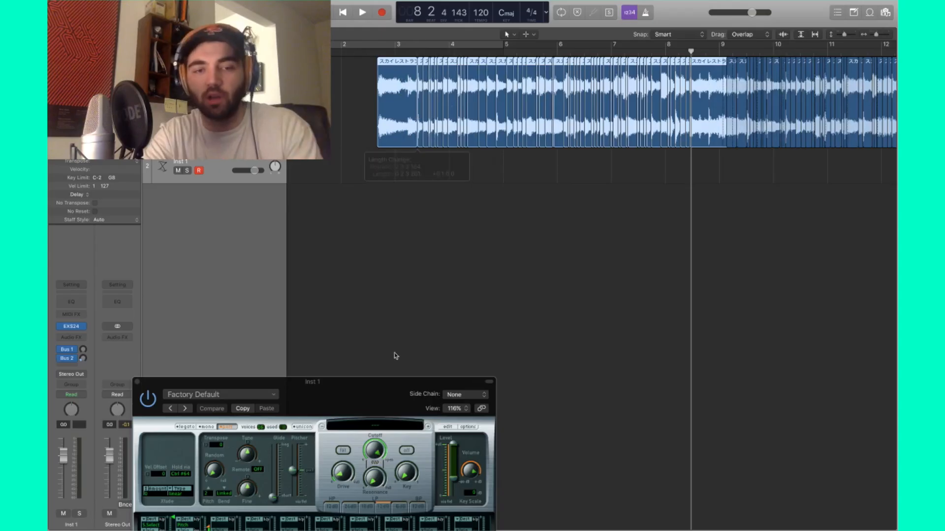
Step: Add the selected slices to a new EXS24 instrument as contiguous zones, with zone width 1 and start note C1
left_click_drag(370, 383, 382, 205)
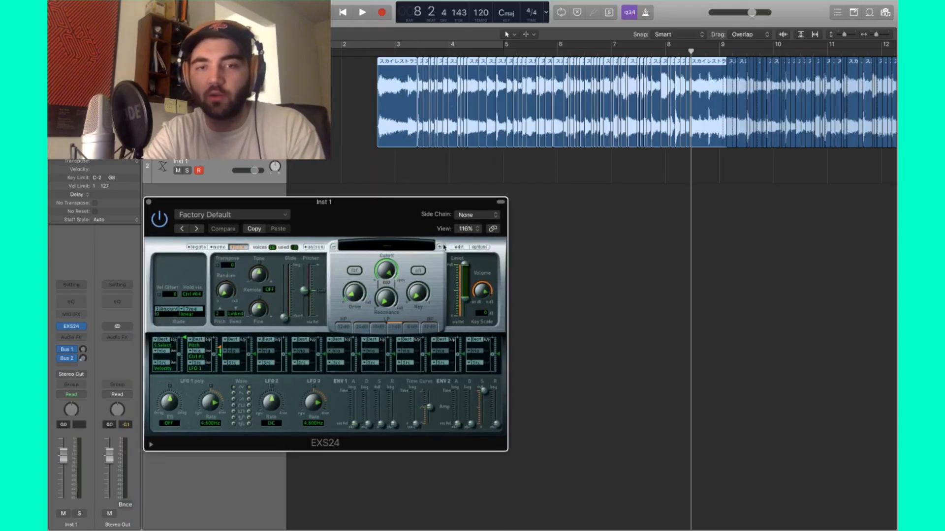
left_click(462, 247)
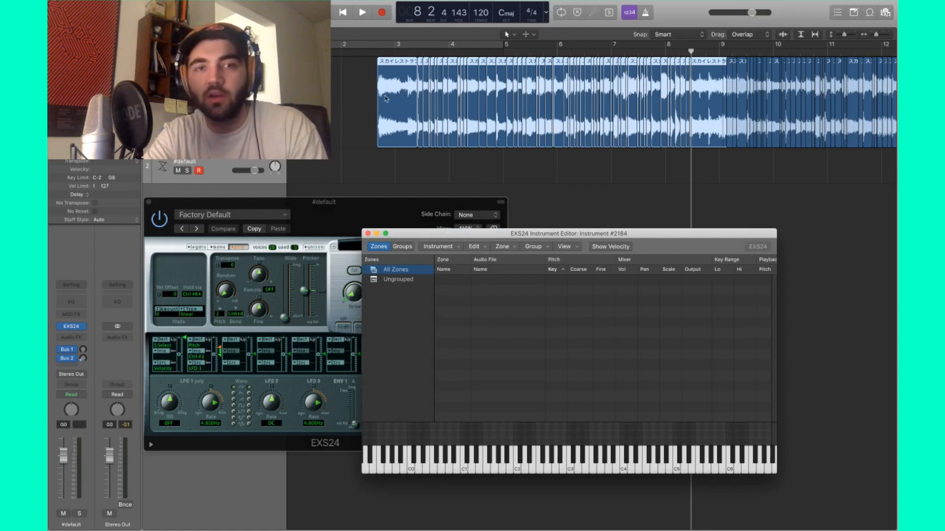
left_click_drag(420, 113, 533, 332)
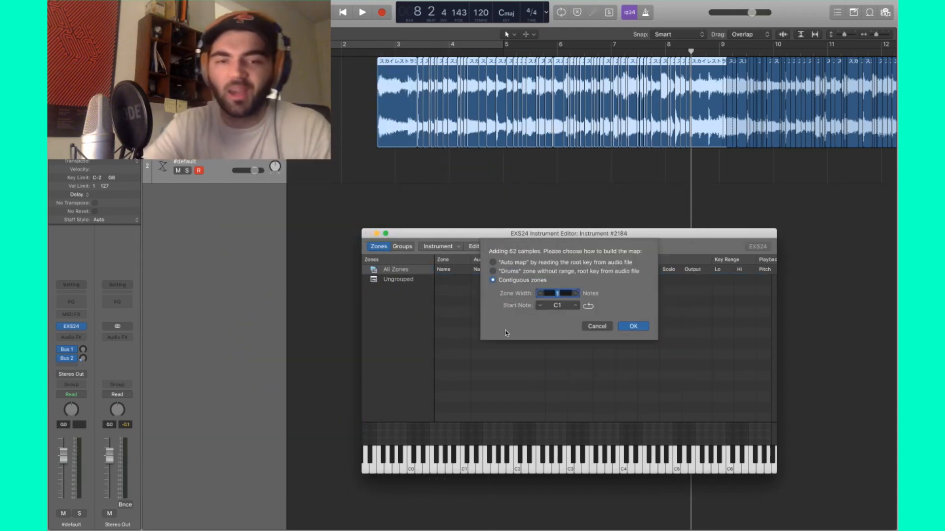
left_click(631, 326)
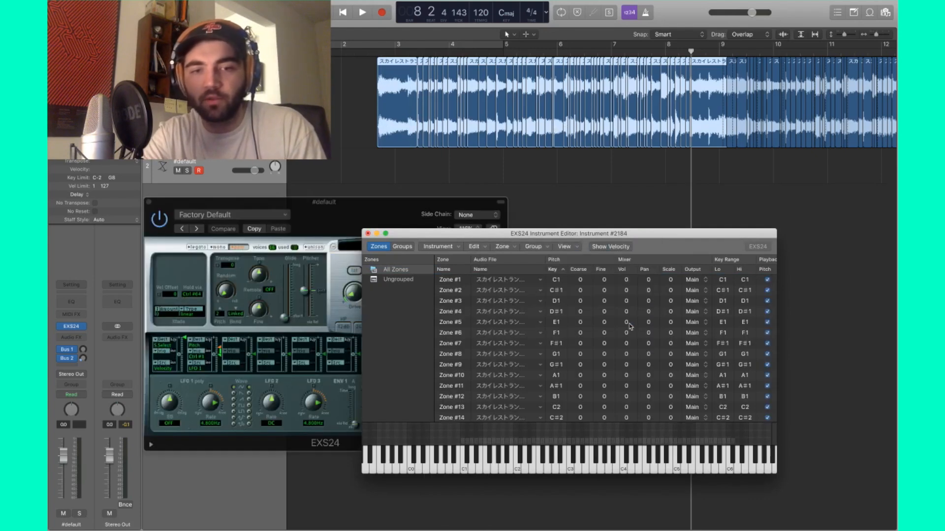
Step: Create a new group in the EXS24 instrument and assign all the zones to it
left_click(534, 247)
left_click(544, 256)
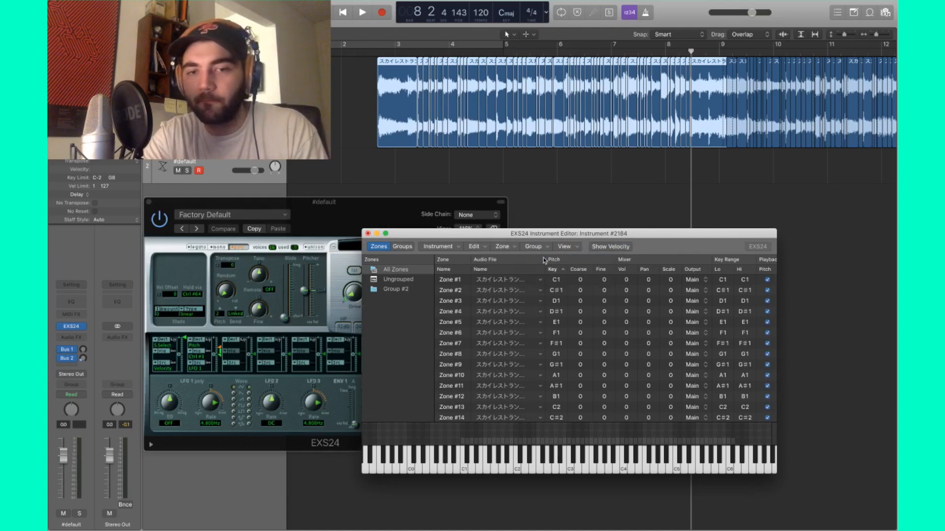
left_click(508, 302)
key("super+a")
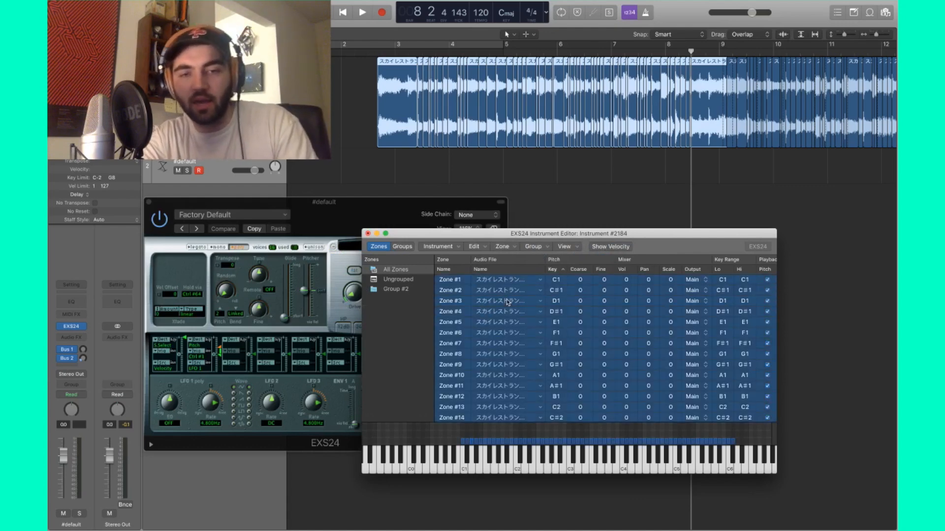
left_click_drag(445, 278, 398, 292)
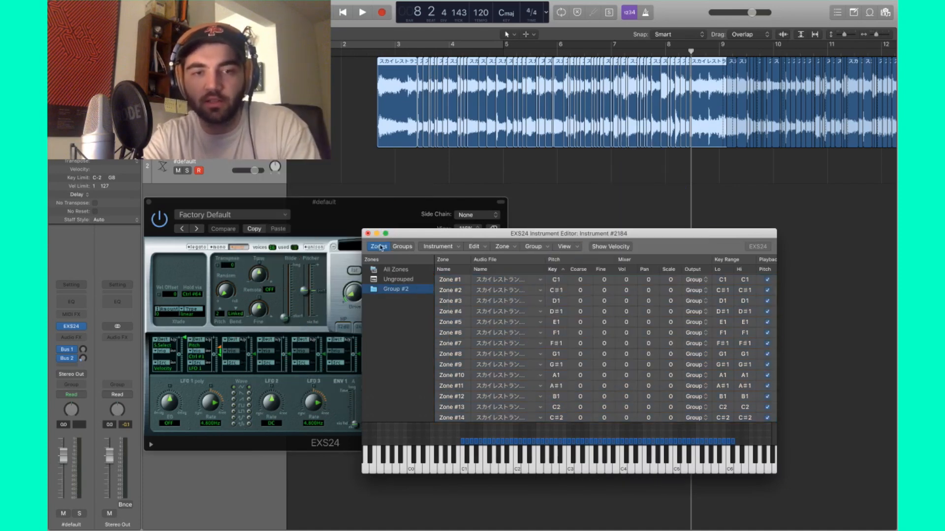
Step: Set the zone group's polyphony to 1 voice
left_click(401, 247)
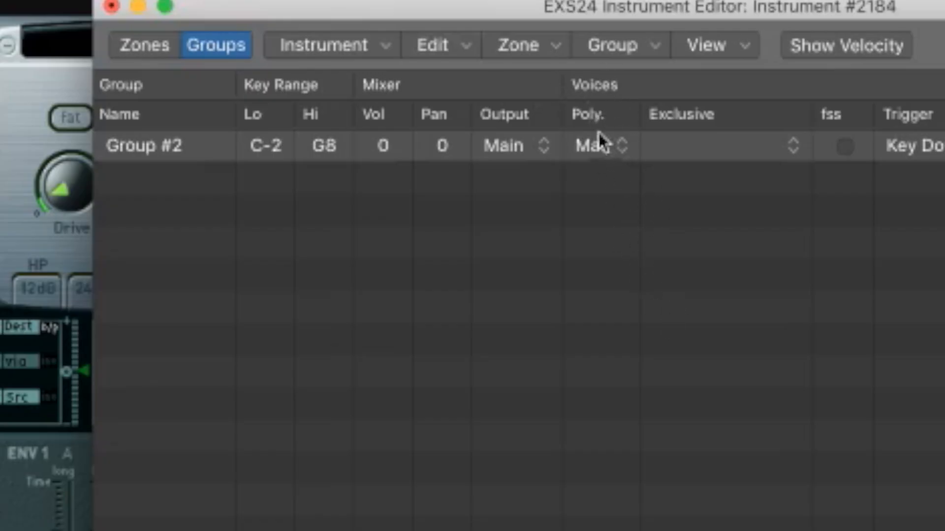
left_click(606, 150)
left_click(589, 172)
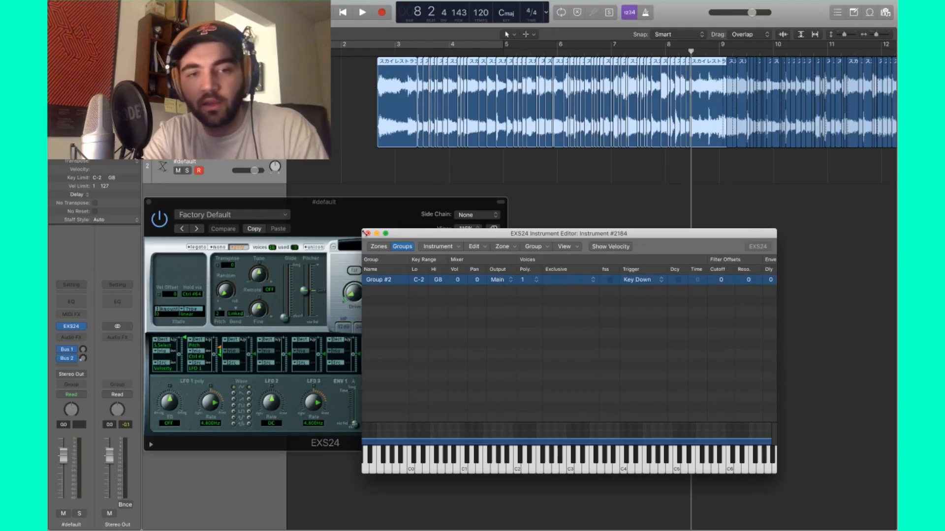
Step: Close the instrument editor and save the sampler instrument as subscribe!!!!!!!!!! in the Sampler Instruments folder
left_click(369, 234)
key("Return")
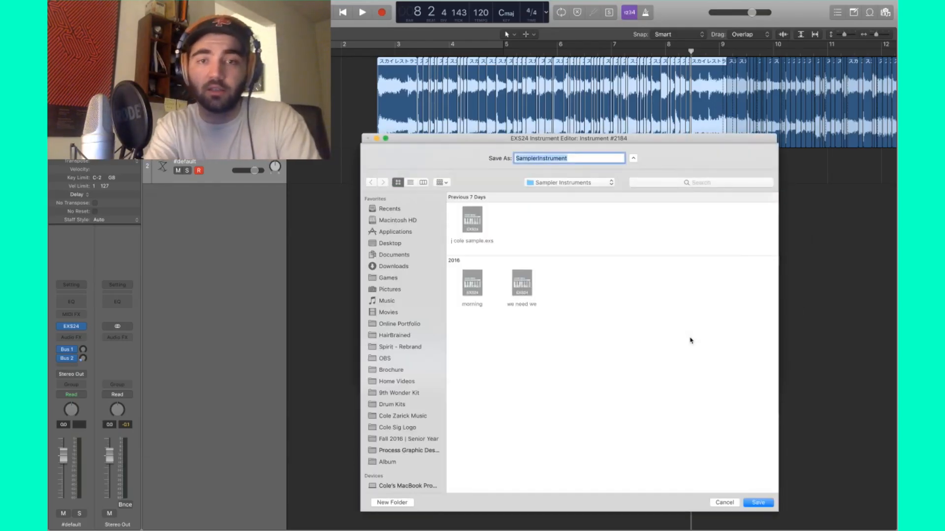
type("subscri")
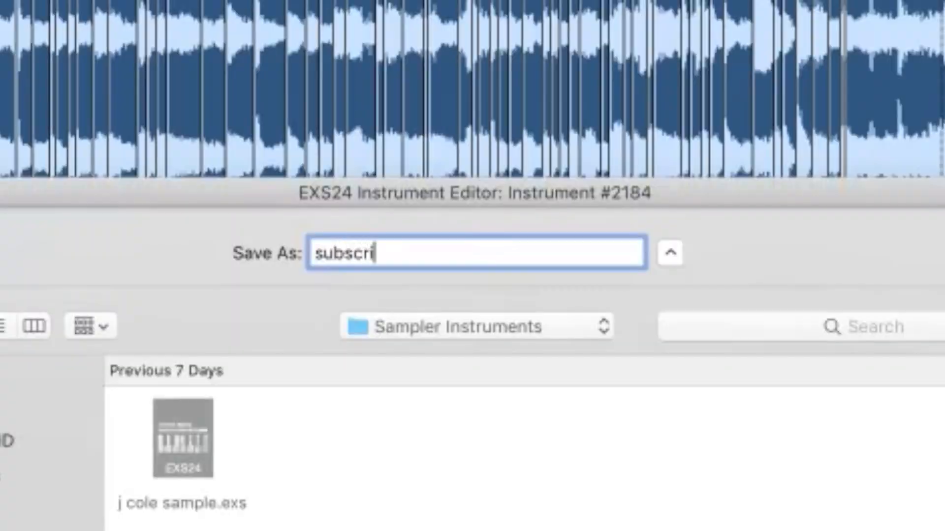
type("be!!!!!")
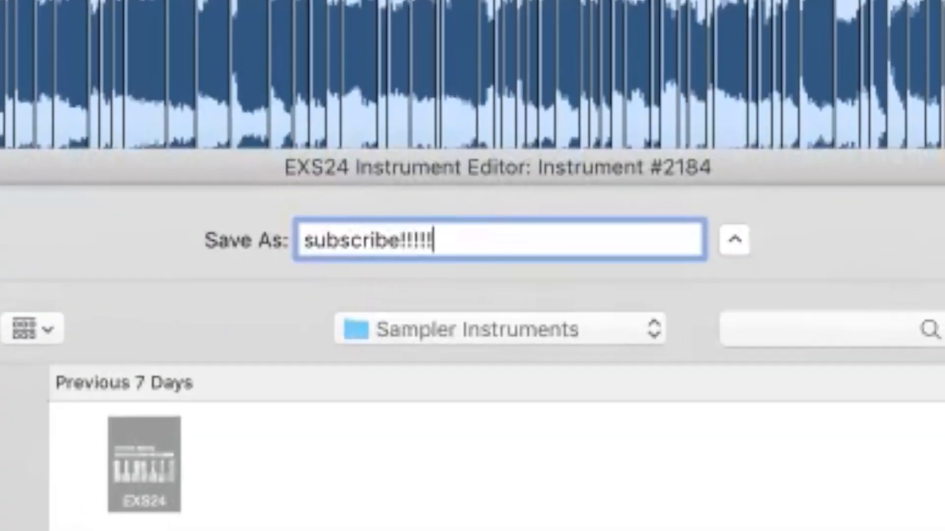
type("!!!!!")
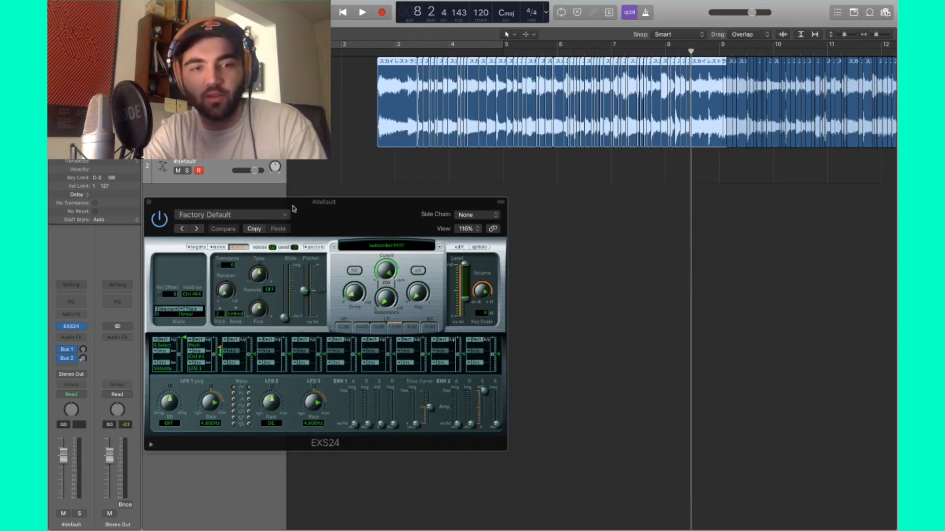
Step: Open Musical Typing for the sampler track and mute the sliced source audio track
left_click_drag(336, 226, 416, 297)
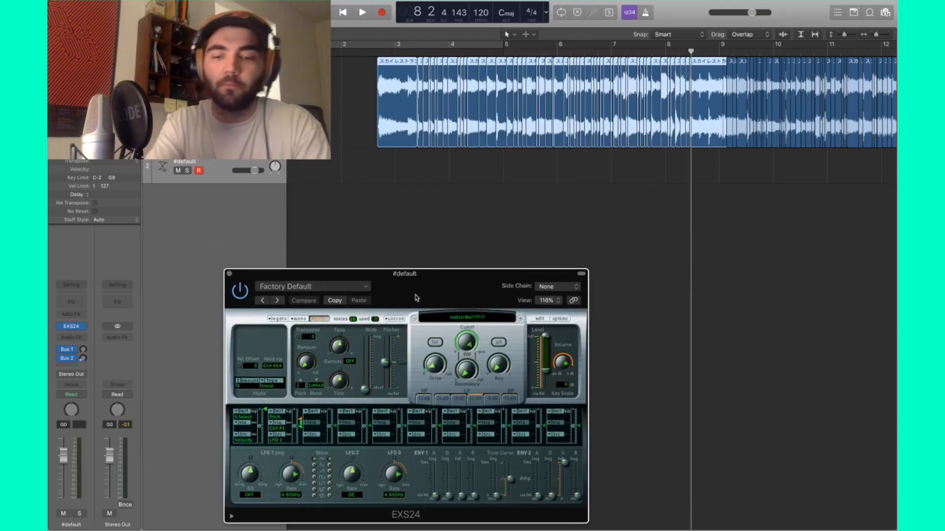
key("super+k")
key("h")
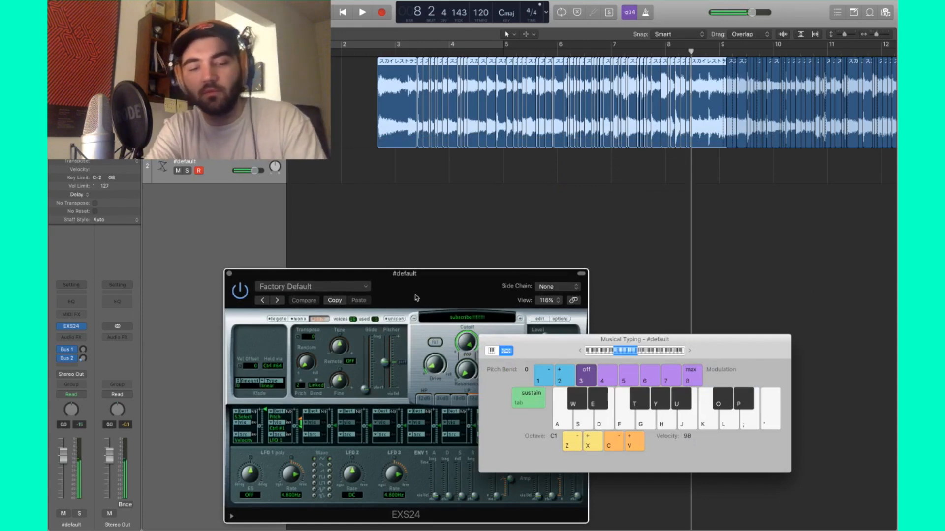
left_click(540, 256)
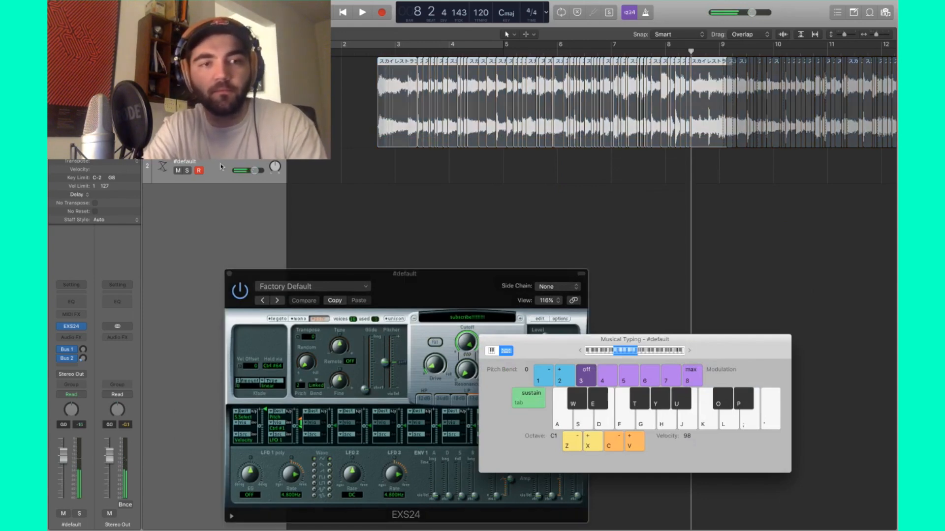
Step: Audition the sampler's slices by playing notes with Musical Typing
key("s")
key("s")
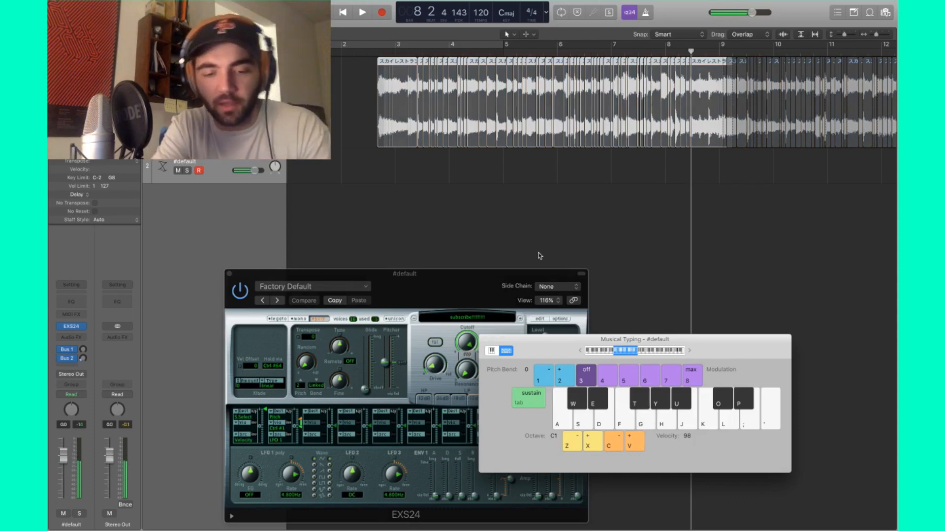
key("s")
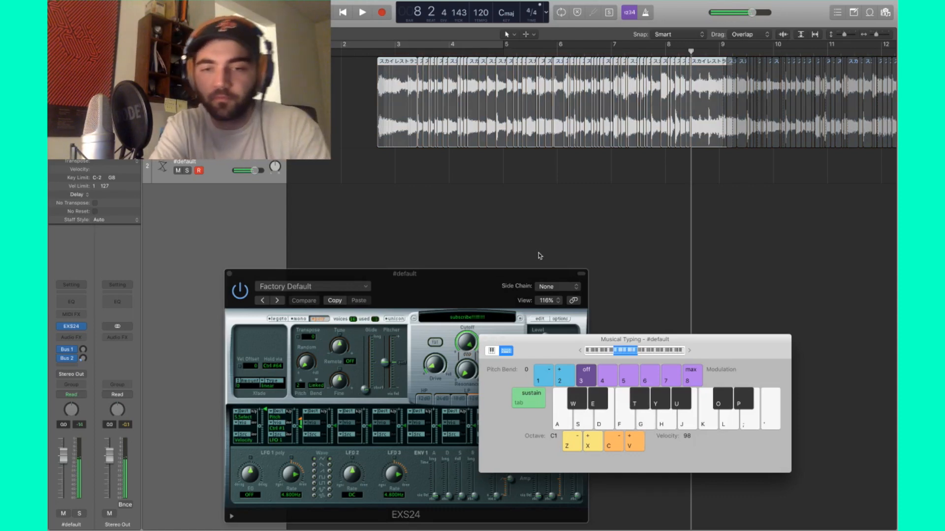
key("a")
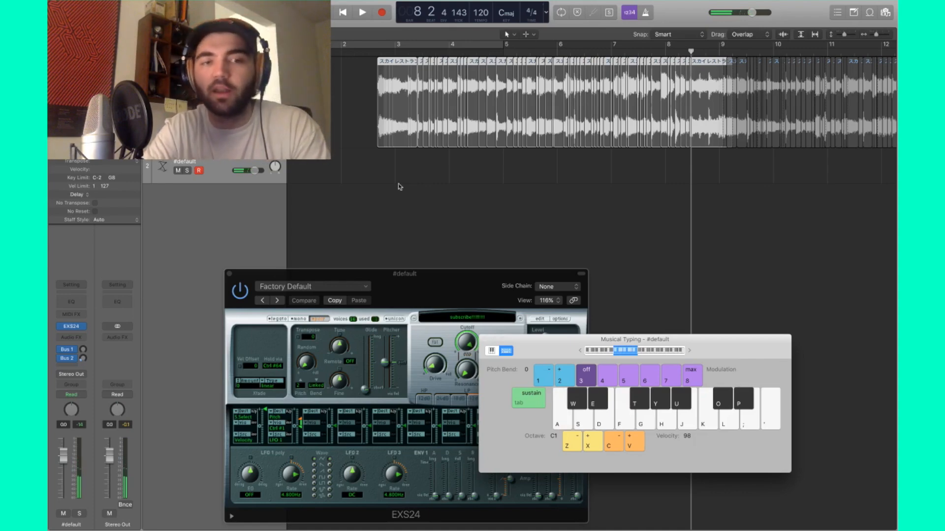
left_click(396, 51)
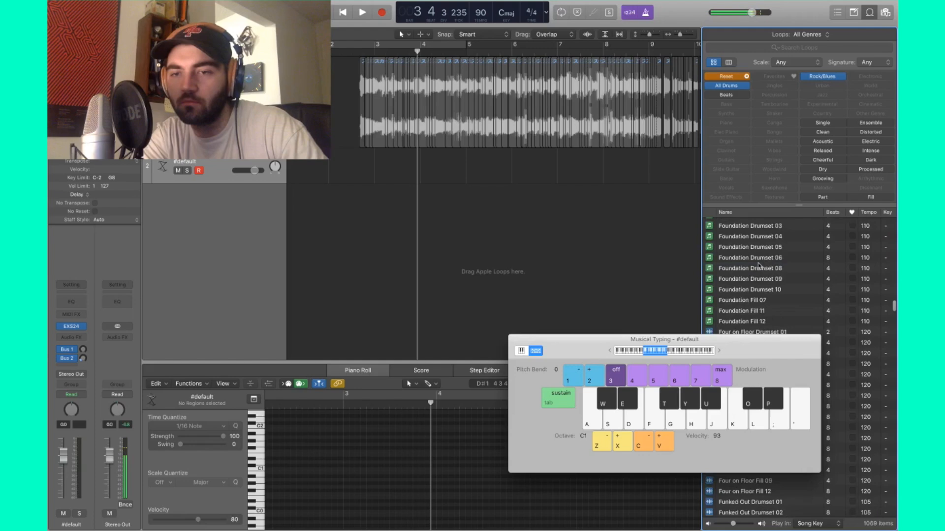
Step: Find the Effected Drum Kit 30 loop among the Rock/Blues drum loops and place it on a new track at bar 2
scroll(758, 265, "up", 5)
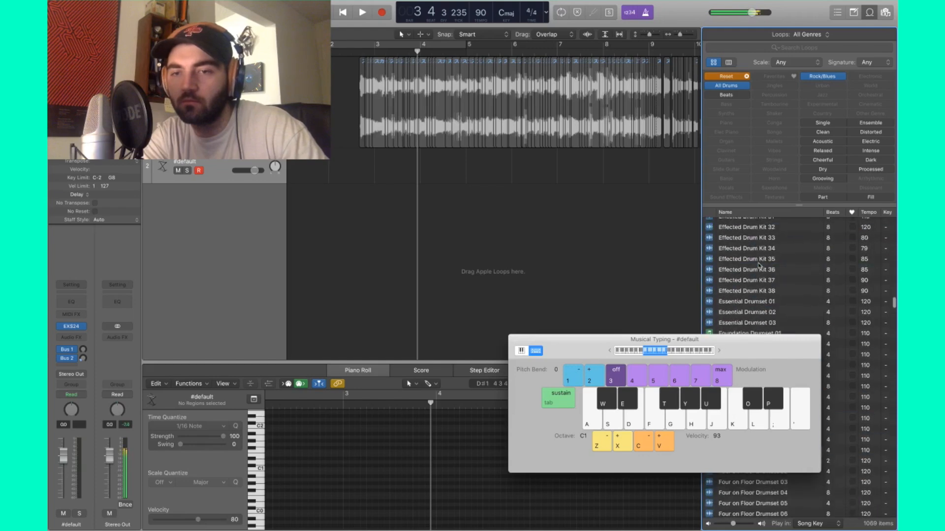
scroll(759, 266, "up", 2)
left_click_drag(756, 237, 413, 230)
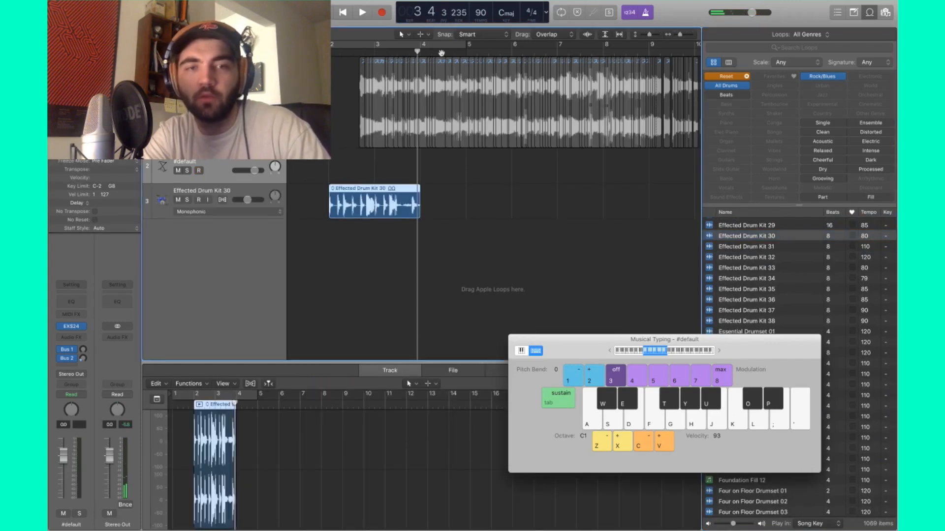
Step: Duplicate the drum loop right after the original on its track, and shift both regions to start at bar 3
left_click_drag(420, 53, 422, 54)
key("super+v")
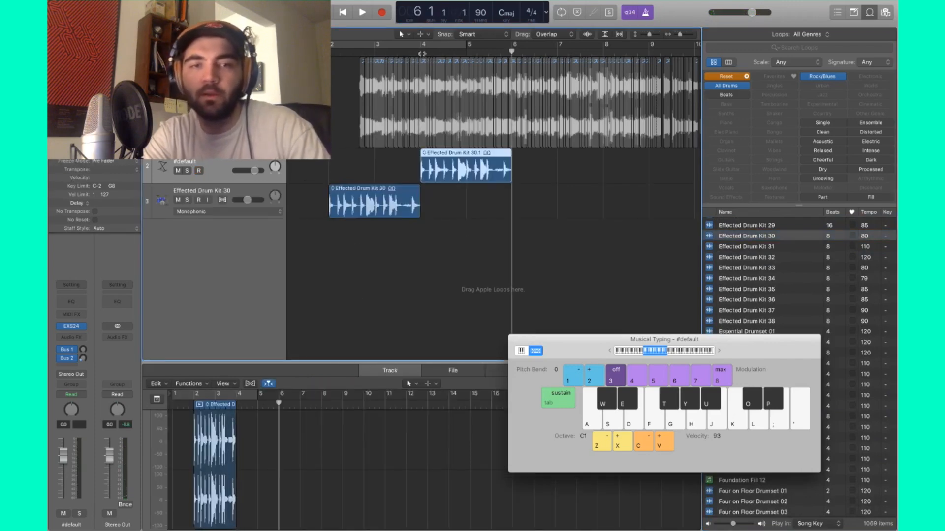
left_click_drag(470, 173, 466, 209)
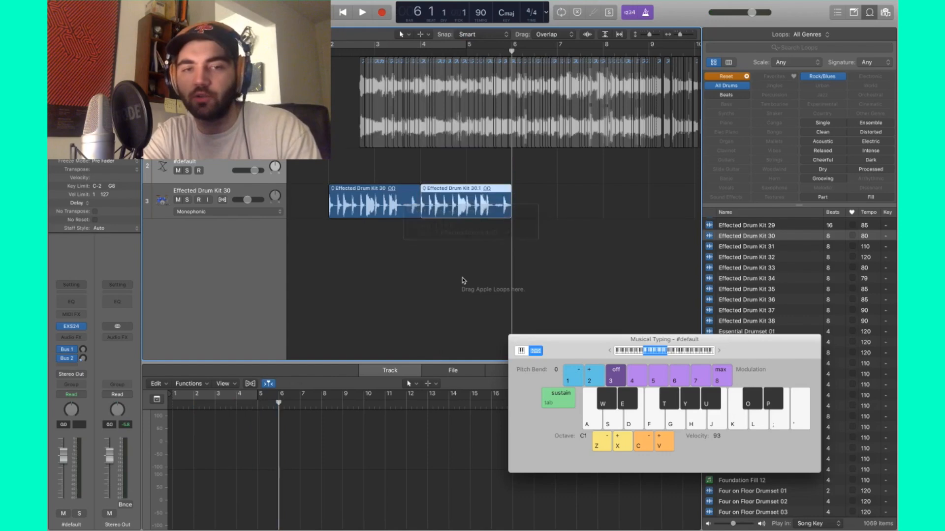
left_click_drag(566, 264, 402, 202)
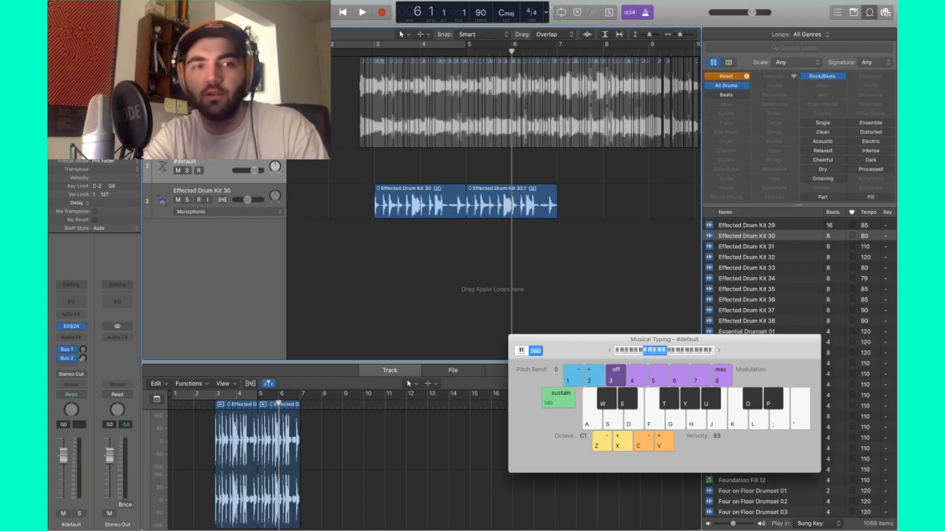
Step: Select the sampler track and set a cycle range from bar 3 to bar 7 over the two drum loops
key("Up")
key("Down")
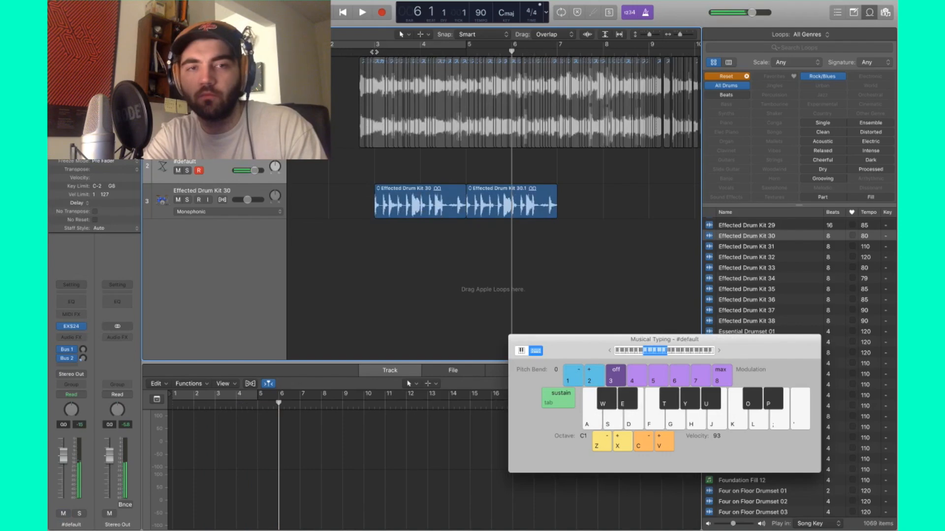
left_click_drag(374, 52, 554, 53)
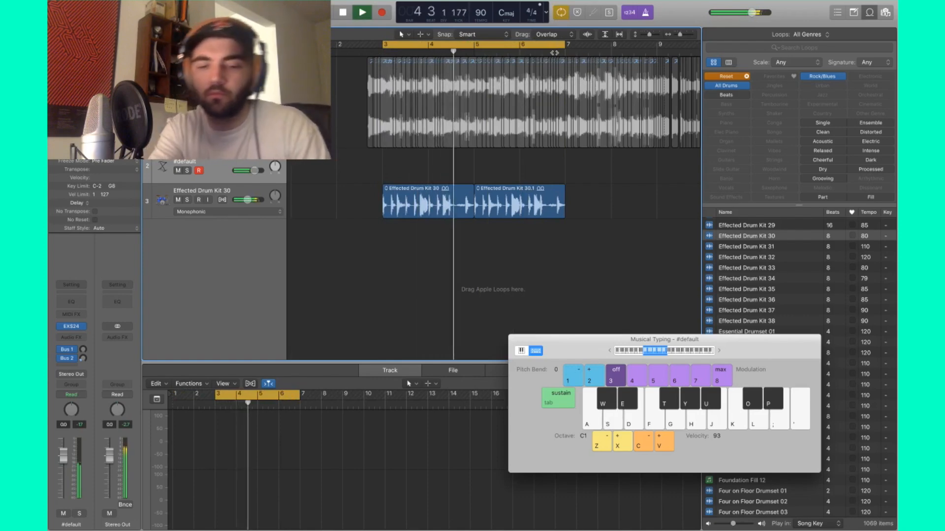
Step: Rehearse the sampler chops with Musical Typing over the cycling drum loop, and stop playback
key("semicolon")
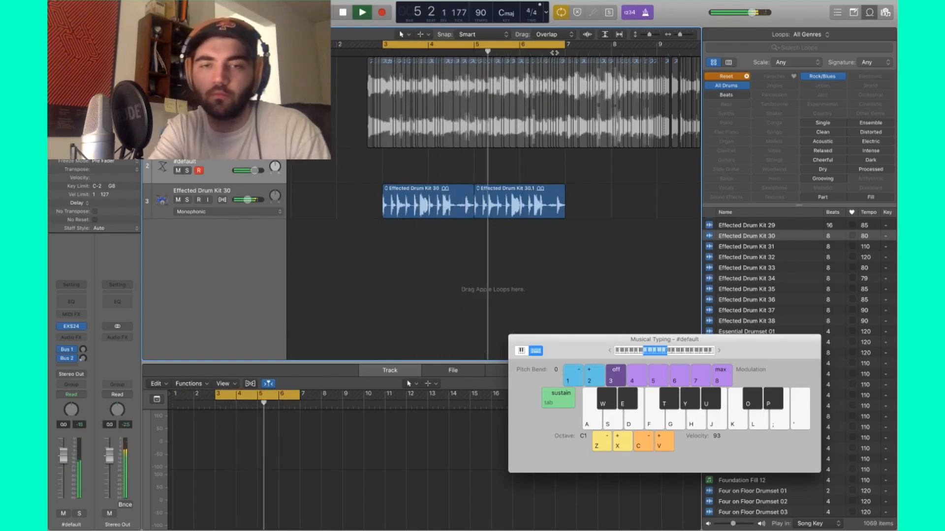
key("s")
key("w")
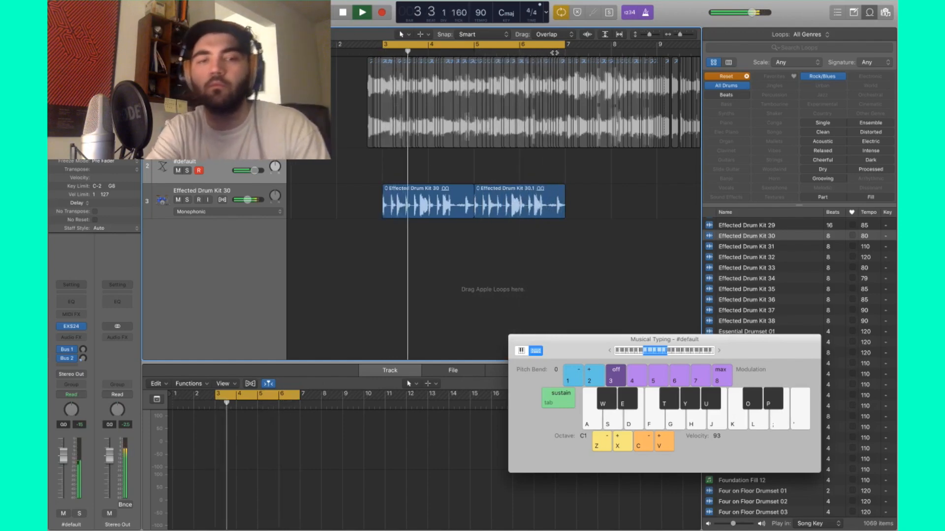
key("s")
key("s")
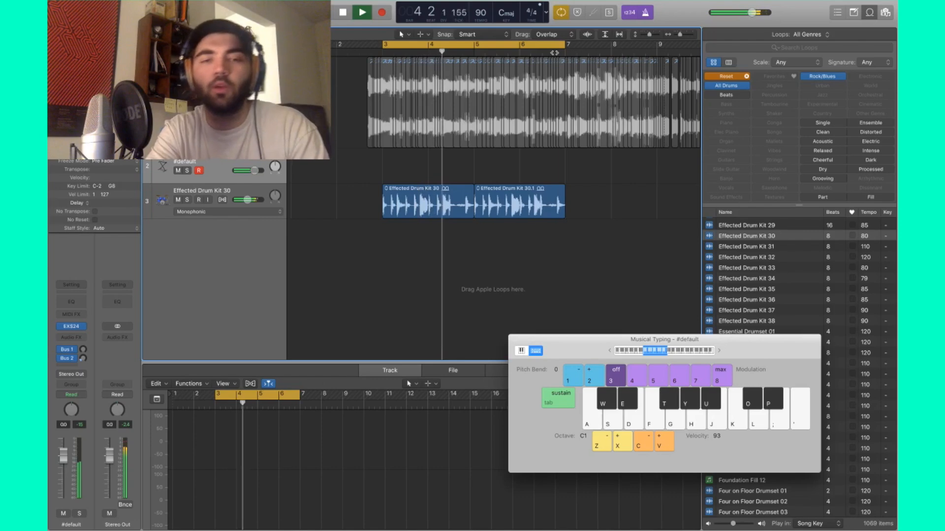
key("semicolon")
key("semicolon")
key("semicolon")
key("semicolon")
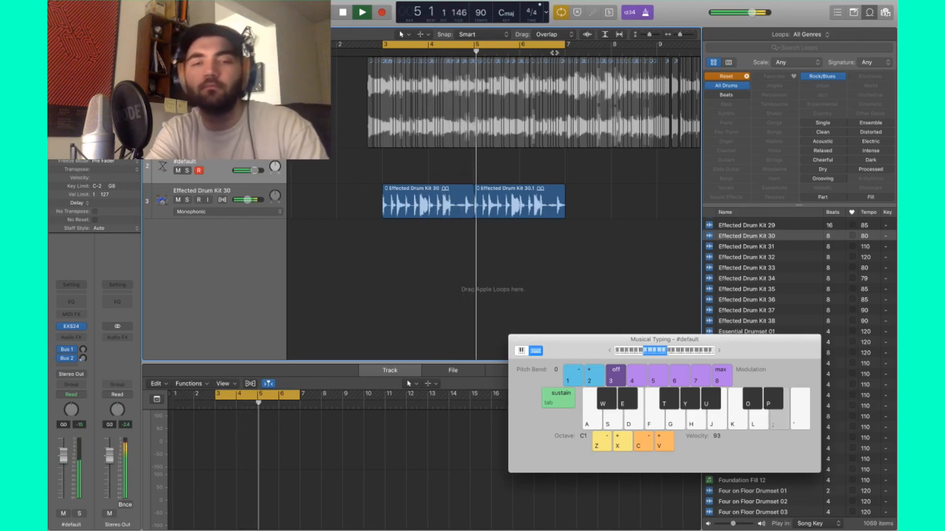
key("s")
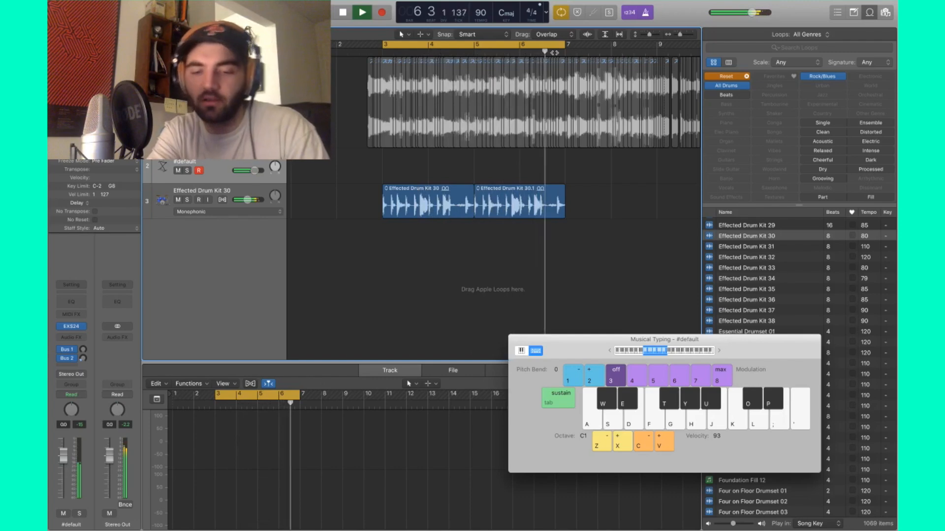
key("space")
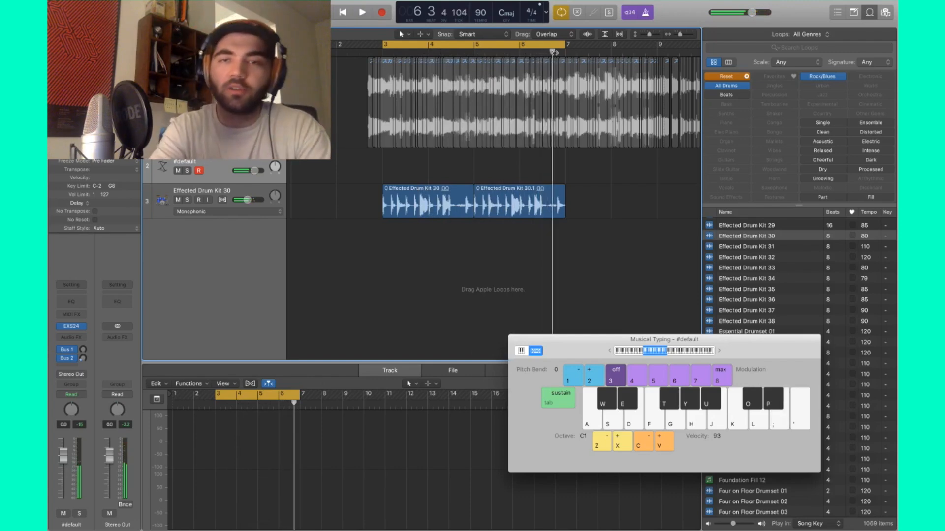
Step: Turn off cycle mode and move the playhead to bar 3
left_click(560, 14)
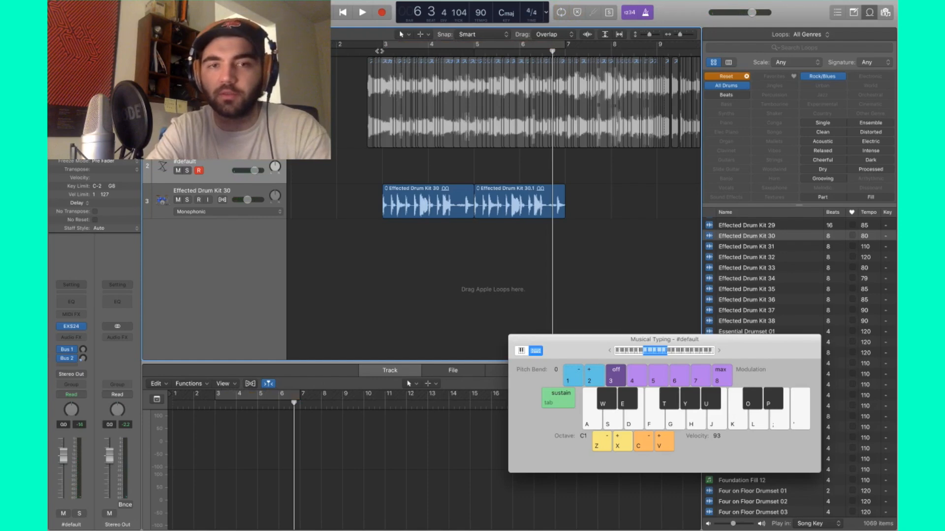
left_click(380, 51)
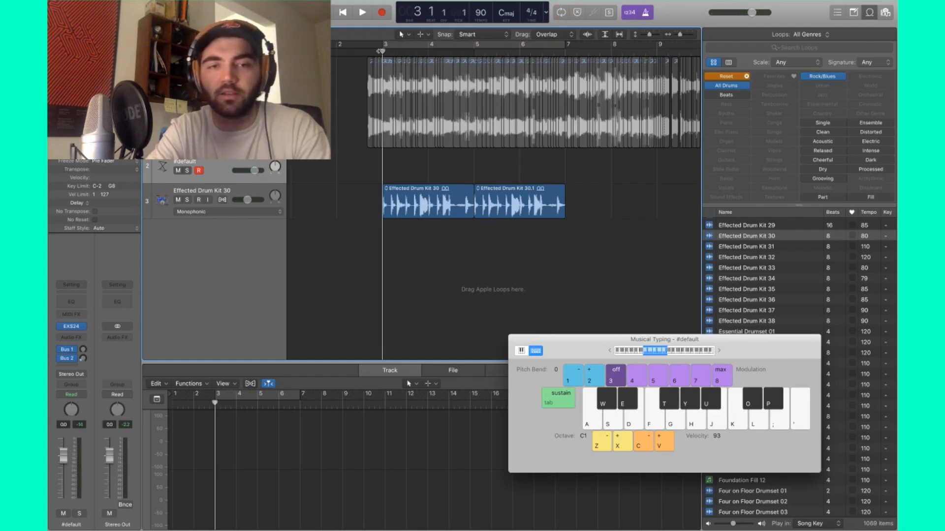
left_click(435, 43)
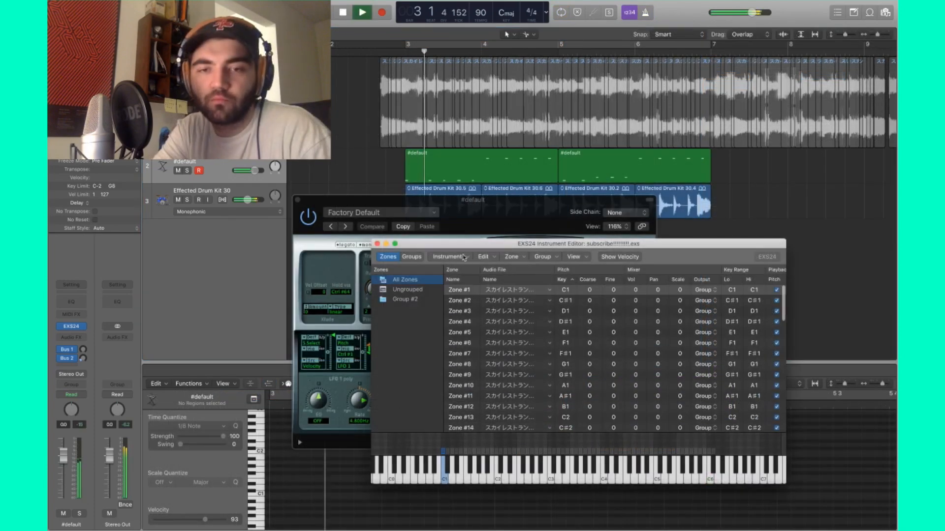
Step: Show the instrument editor's groups and look through Group #2's output options while the beat cycles
left_click(412, 257)
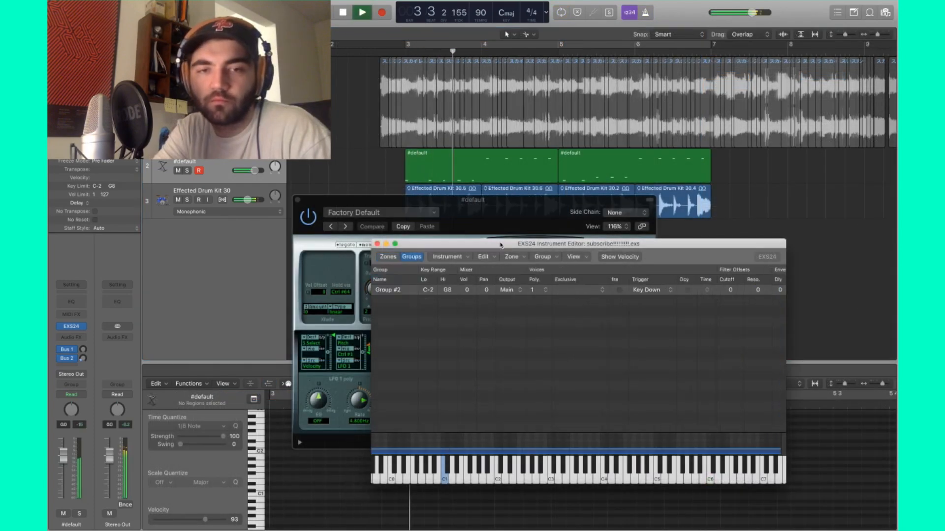
left_click_drag(491, 218, 263, 341)
key("c")
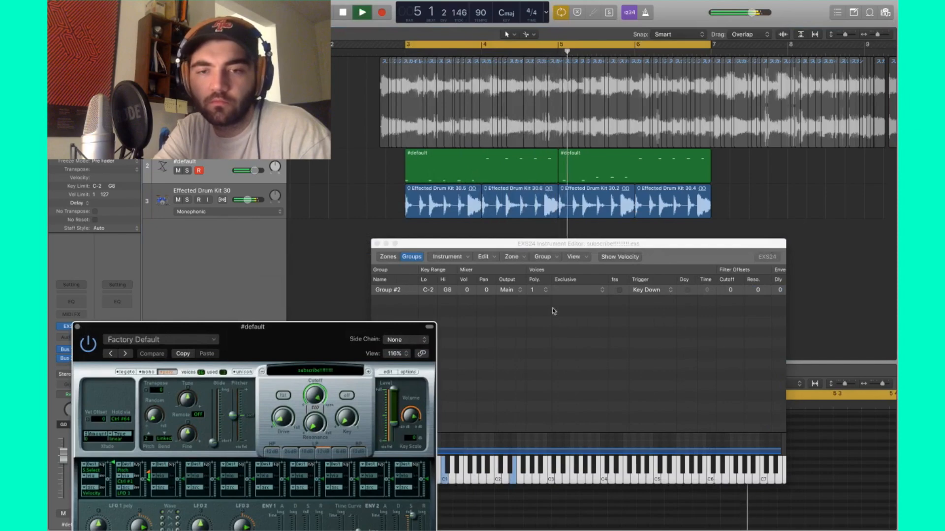
left_click(515, 290)
left_click(511, 290)
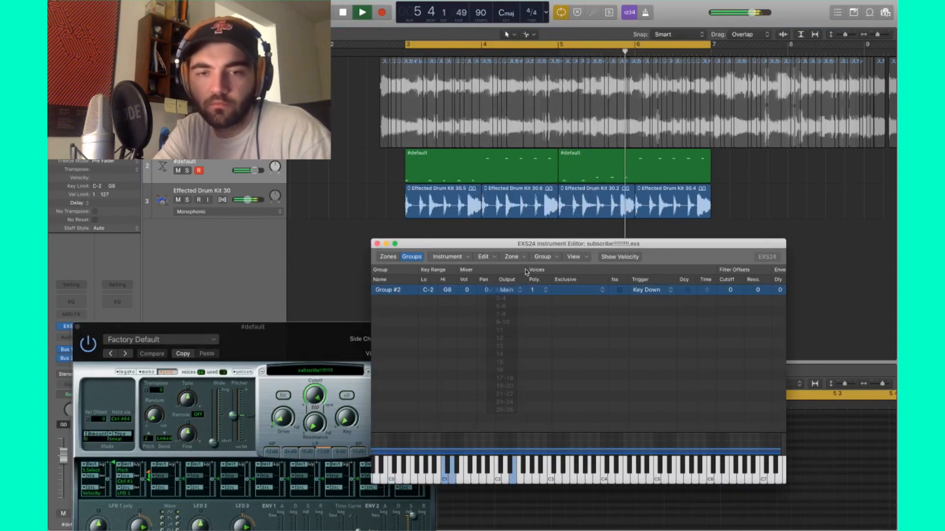
left_click(468, 292)
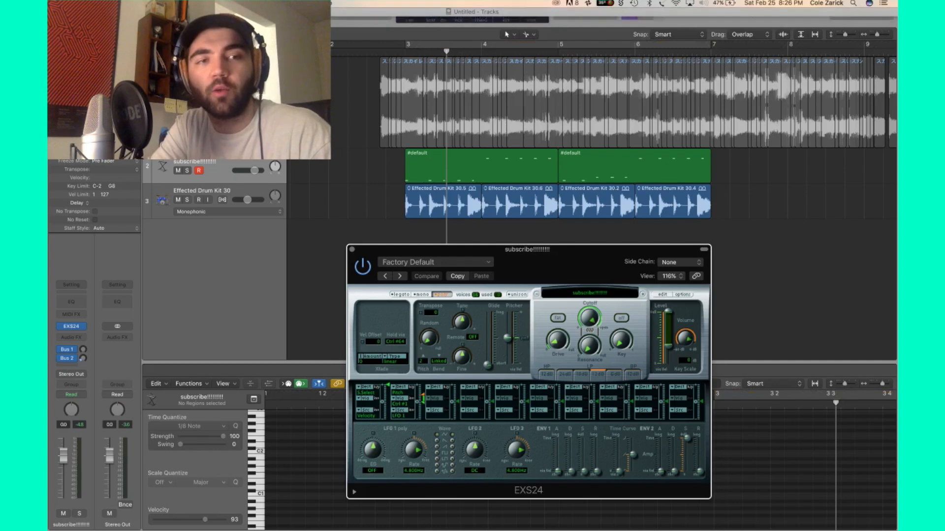
Step: Unmute the sliced source audio track, and mute the sampler and Effected Drum Kit 30 tracks
left_click(178, 107)
left_click(178, 171)
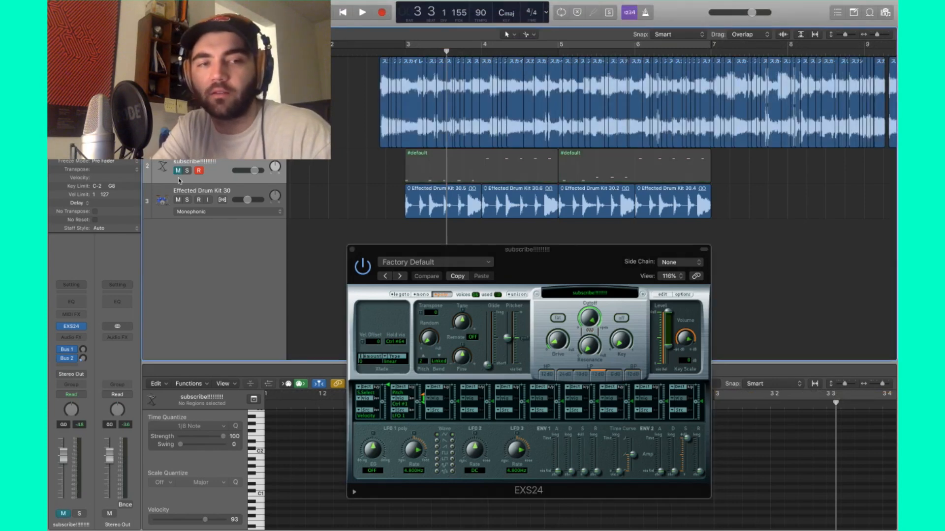
left_click(178, 200)
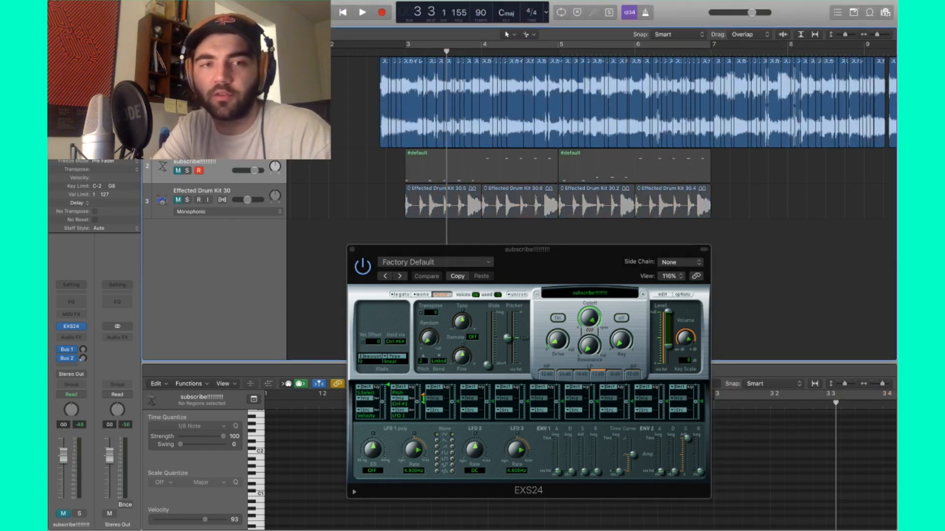
Step: Examine the source audio's slices up close around bar 3
key("super+Left")
key("super+Left")
key("super+Left")
key("super+Left")
key("super+Left")
key("super+Left")
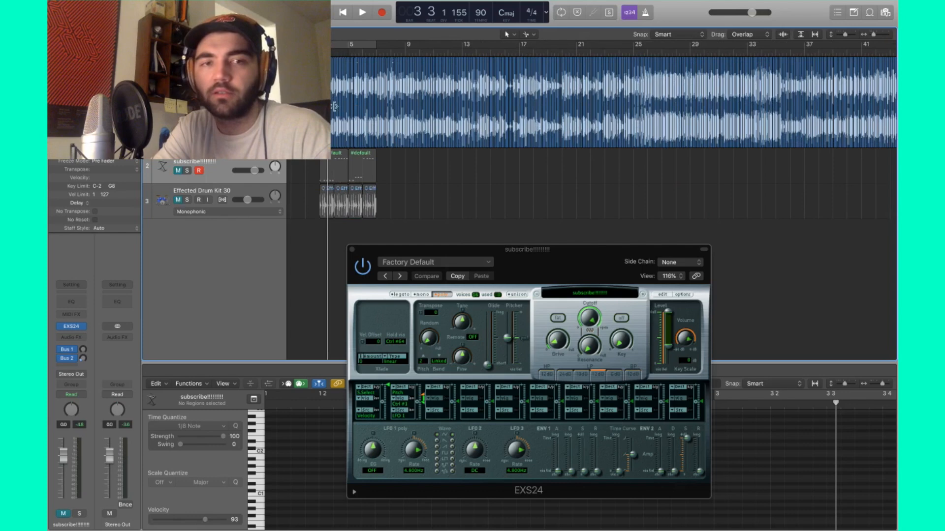
key("super+Right")
key("super+Right")
key("super+Right")
key("super+Right")
key("super+Right")
key("super+Right")
key("super+Right")
key("super+Right")
key("super+Right")
key("super+Right")
right_click(328, 106)
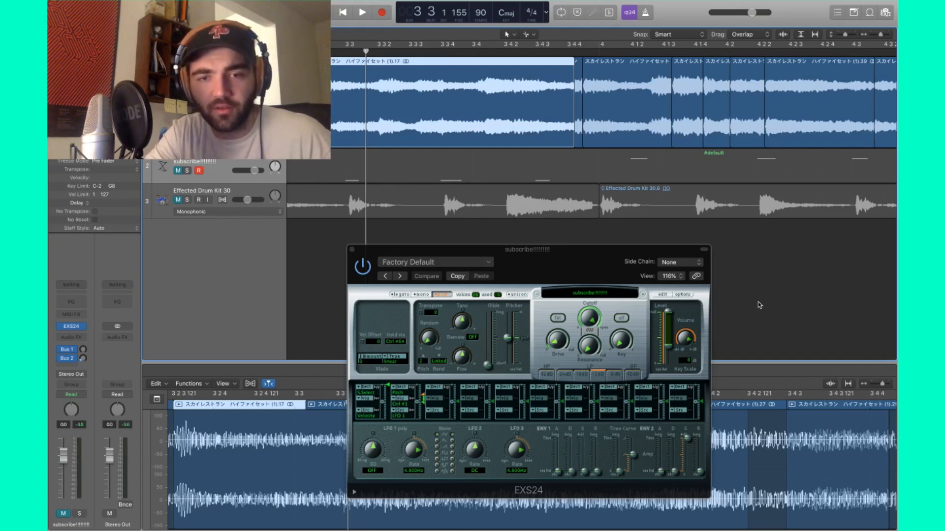
Step: Set Group #2's polyphony to 1 voice in the sampler's instrument editor, and close the editor and sampler windows
left_click(667, 295)
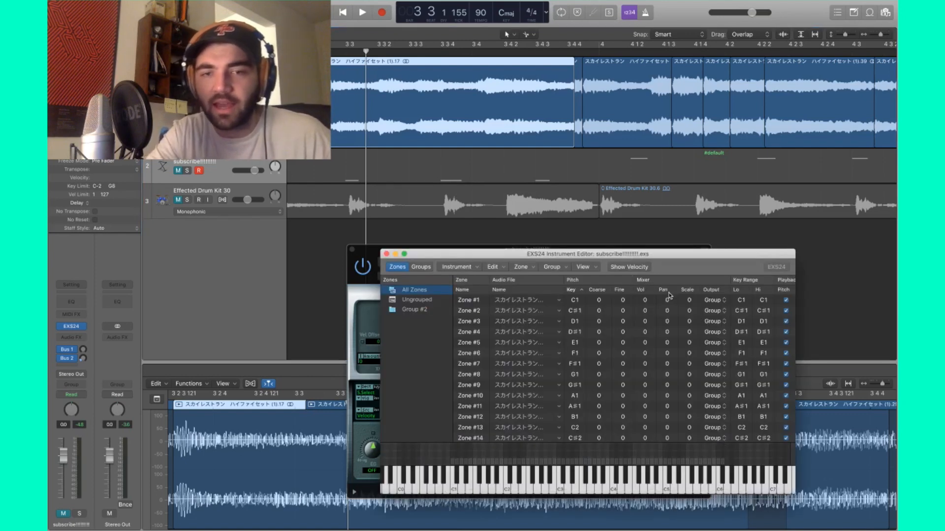
left_click(422, 309)
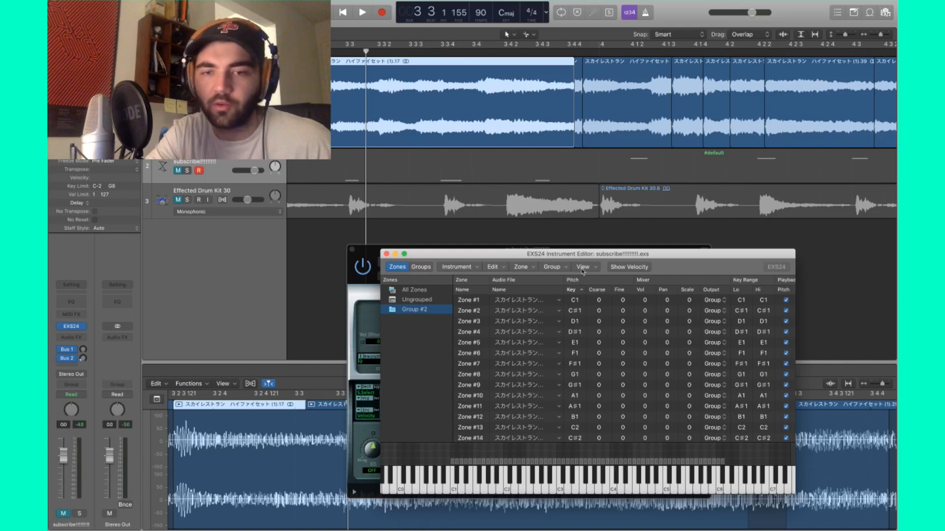
left_click(424, 268)
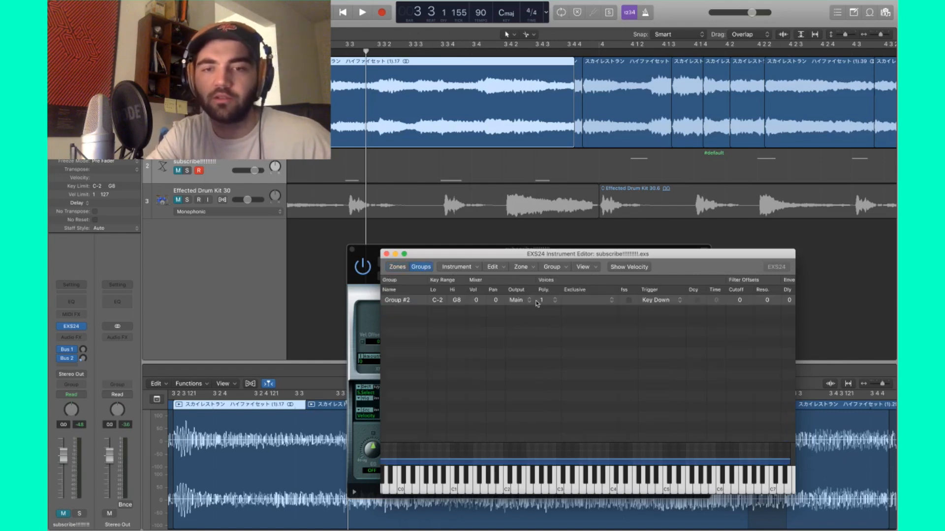
left_click(543, 301)
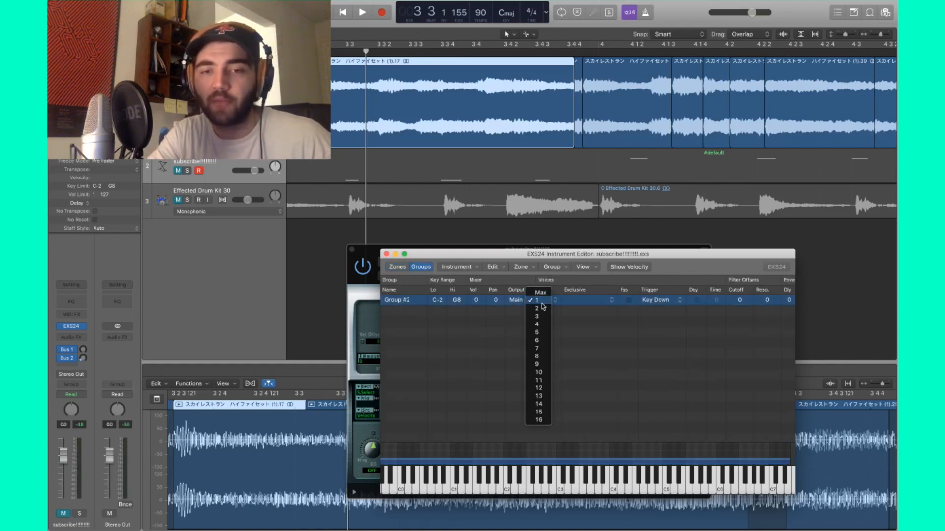
left_click(544, 304)
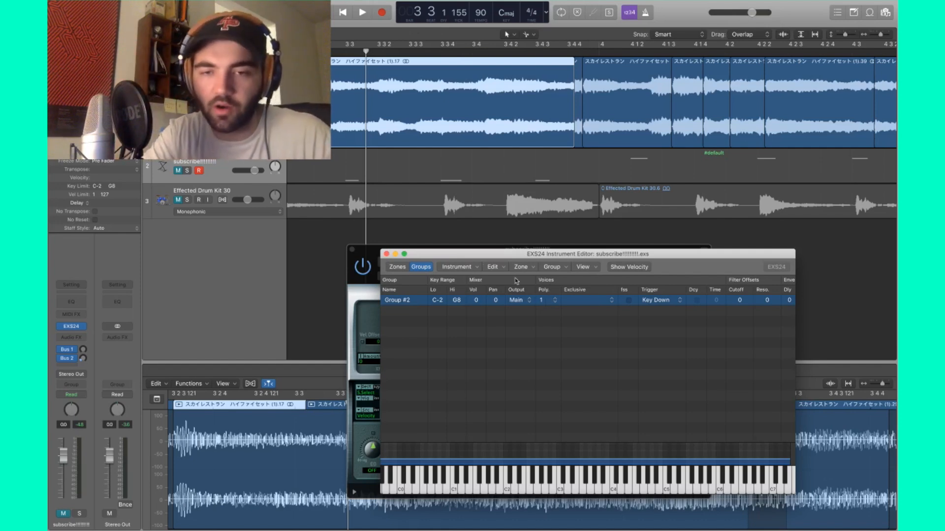
left_click(386, 255)
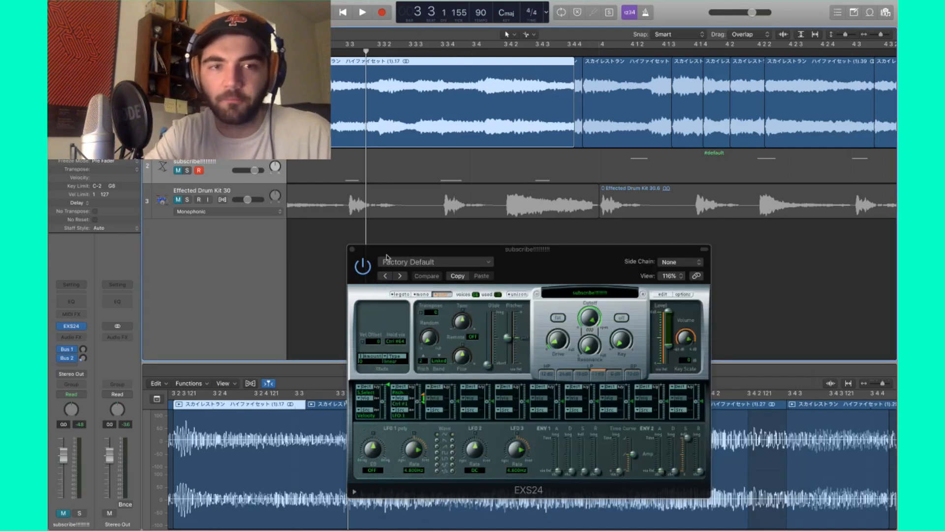
left_click(351, 250)
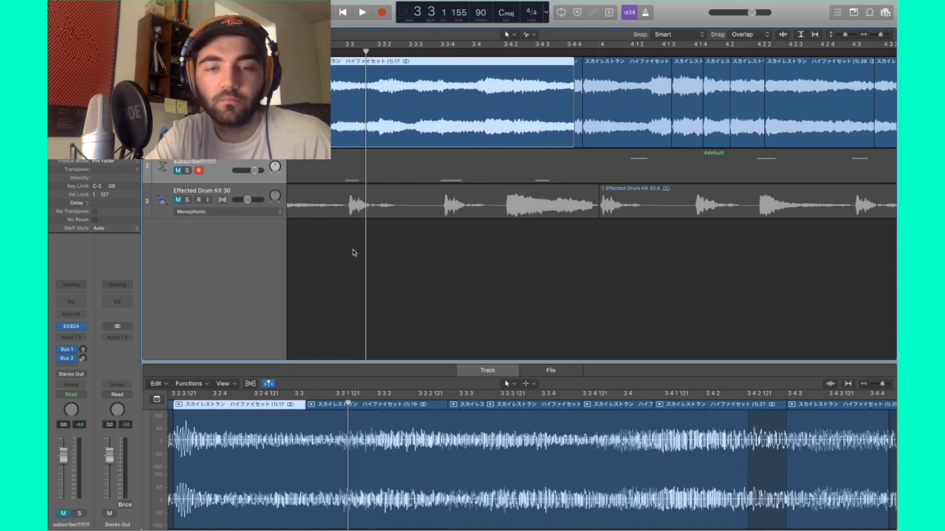
Step: Deselect the source regions, and look at where the sampler track's EXS24 window and instrument plug-in choices open
left_click(494, 277)
scroll(494, 277, "left", 2)
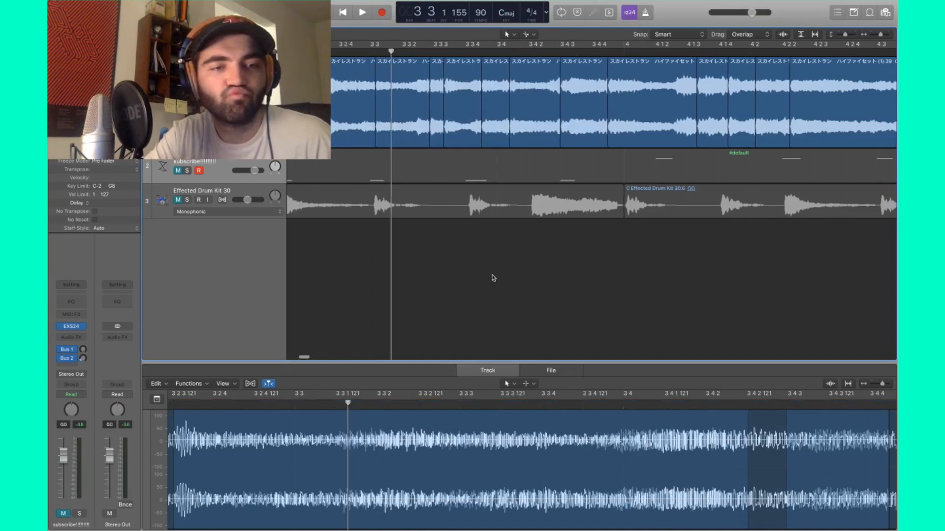
left_click(73, 329)
left_click(354, 252)
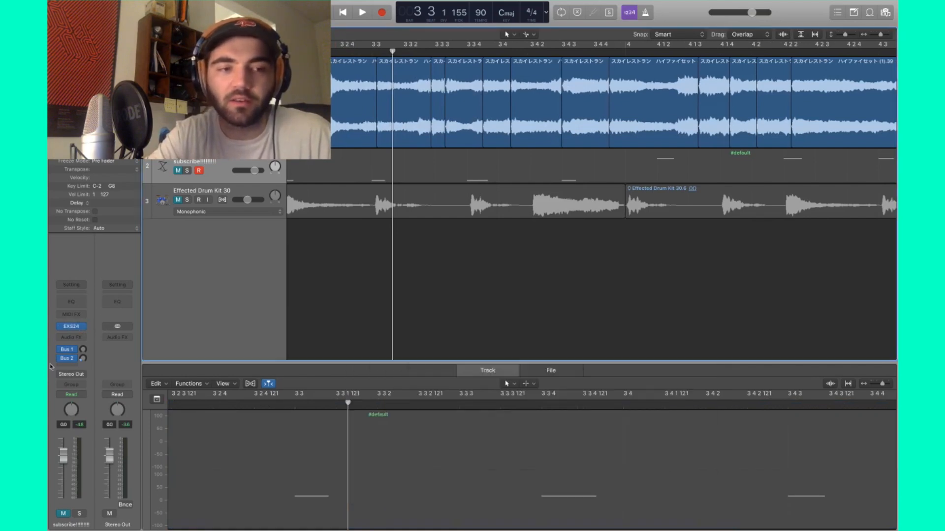
left_click(83, 326)
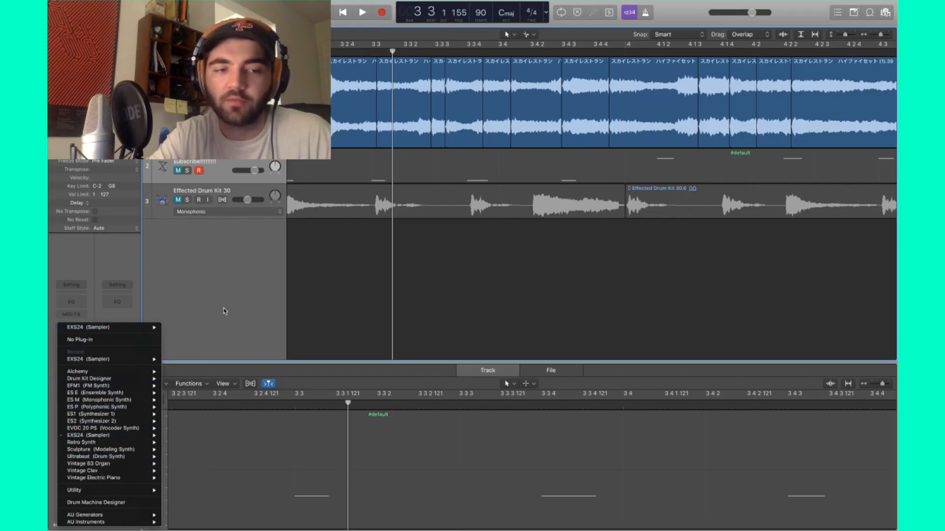
left_click(223, 309)
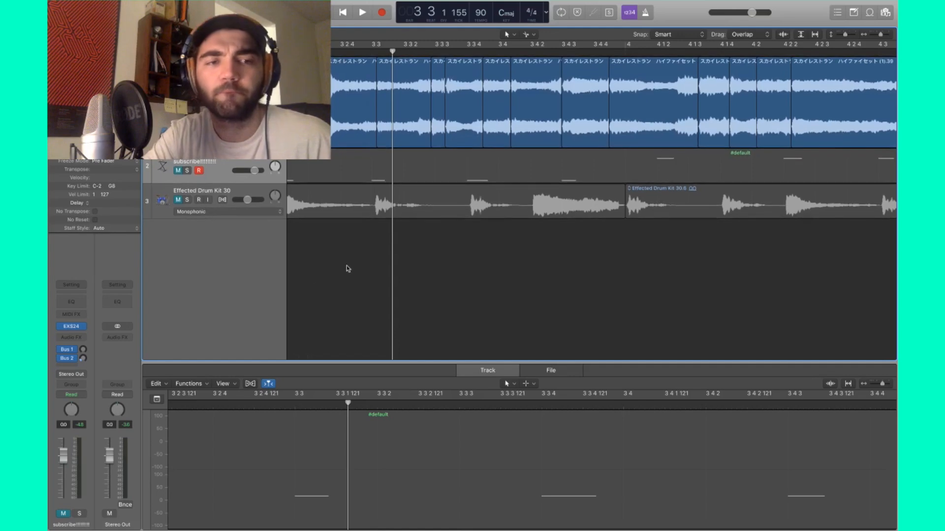
Step: Unmute the sampler and Effected Drum Kit 30 tracks, and play the arrangement briefly from bar 3
scroll(346, 264, "left", 3)
scroll(347, 266, "left", 1)
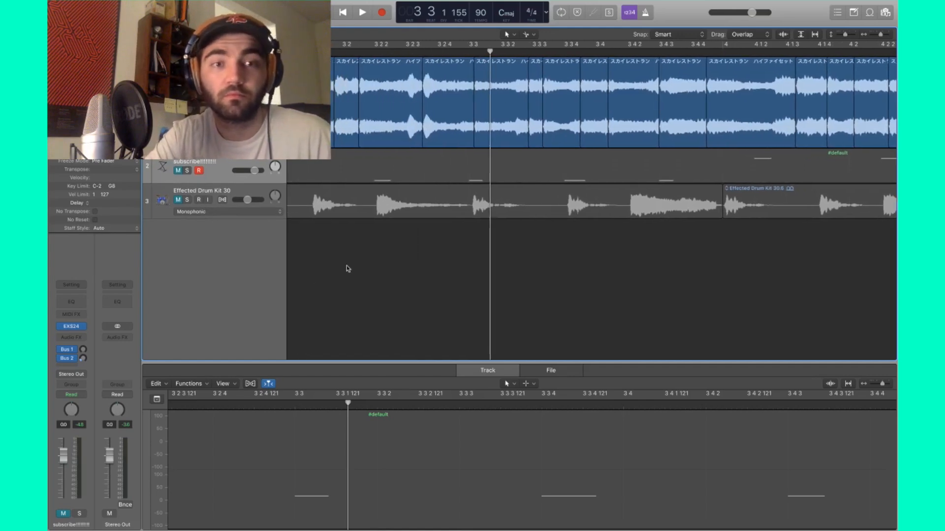
key("super+Left")
key("super+Left")
key("super+Left")
key("super+Left")
key("super+Left")
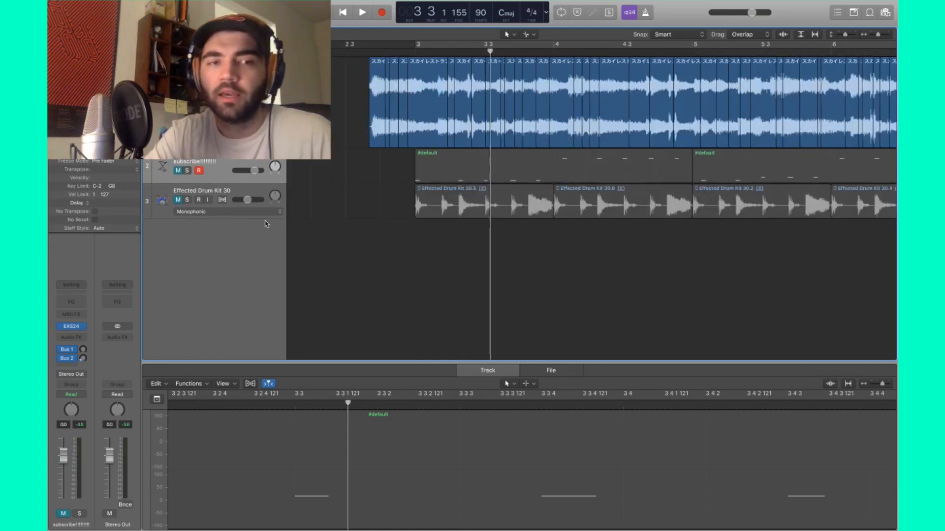
left_click(179, 171)
left_click(177, 200)
left_click(428, 51)
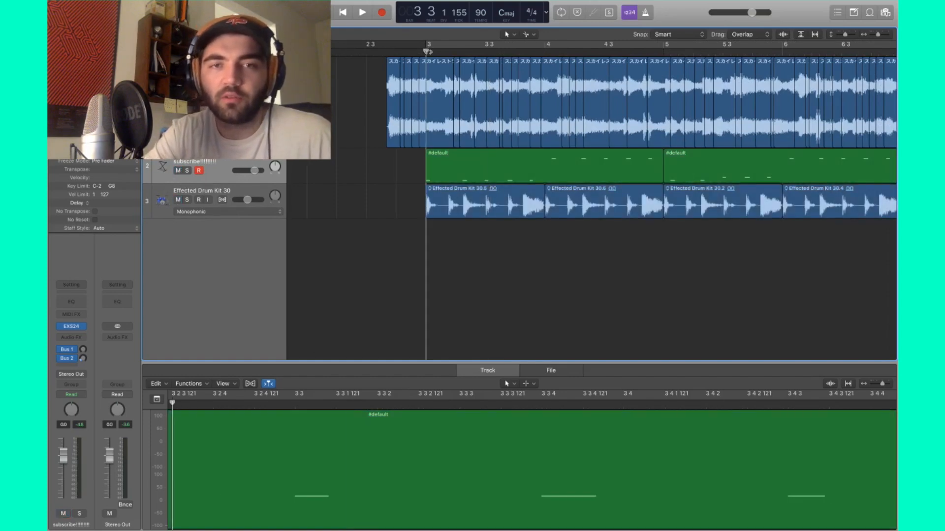
key("space")
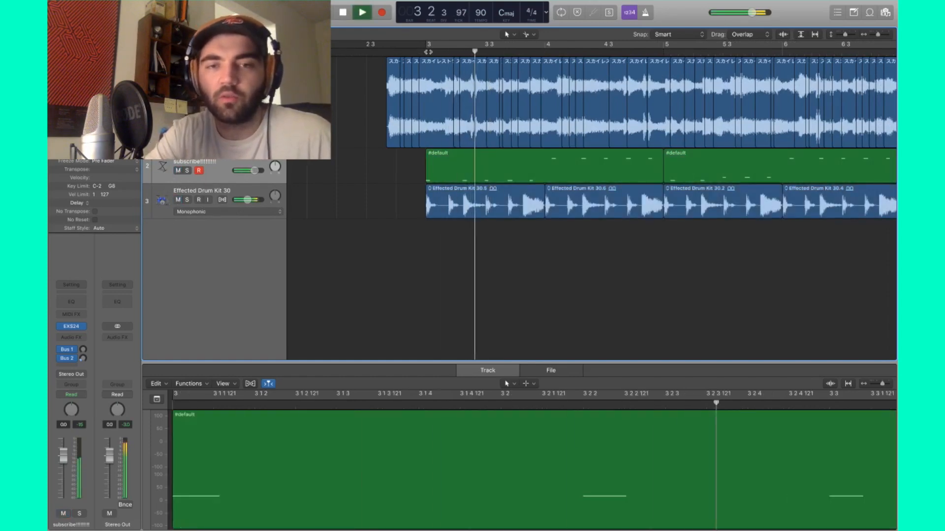
key("space")
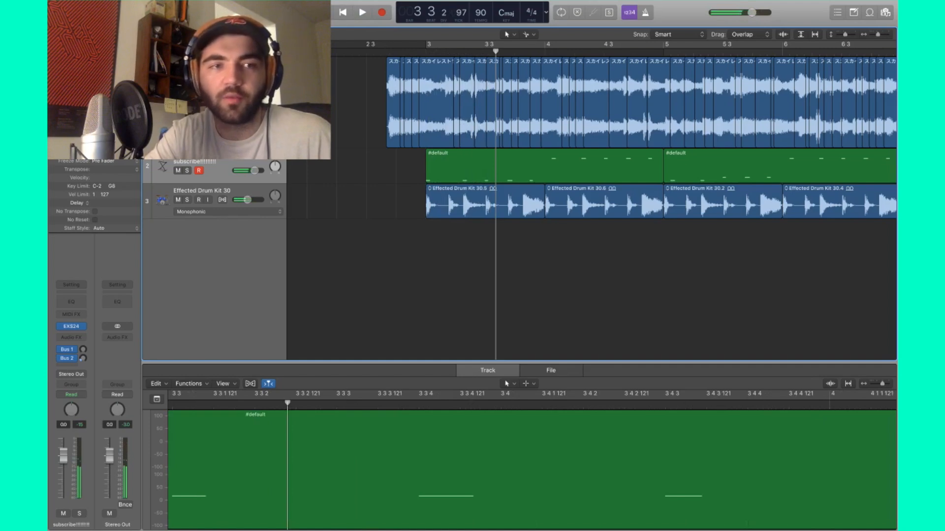
Step: Mute the sliced source audio track and the Effected Drum Kit 30 track, leaving the sampler track audible
left_click(178, 107)
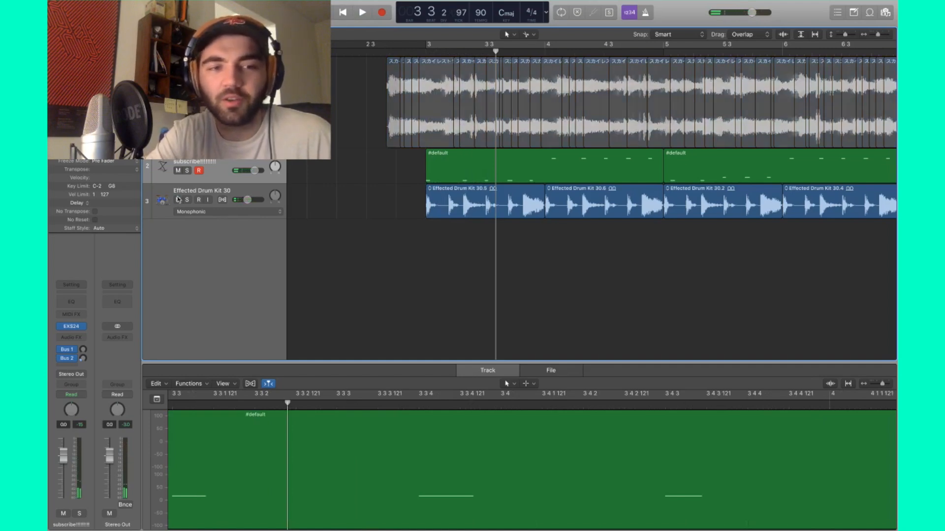
left_click(178, 200)
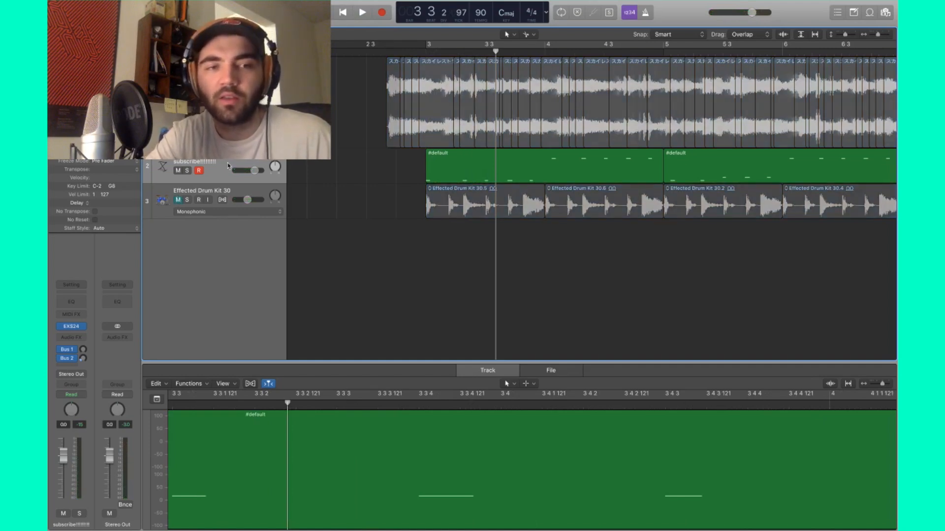